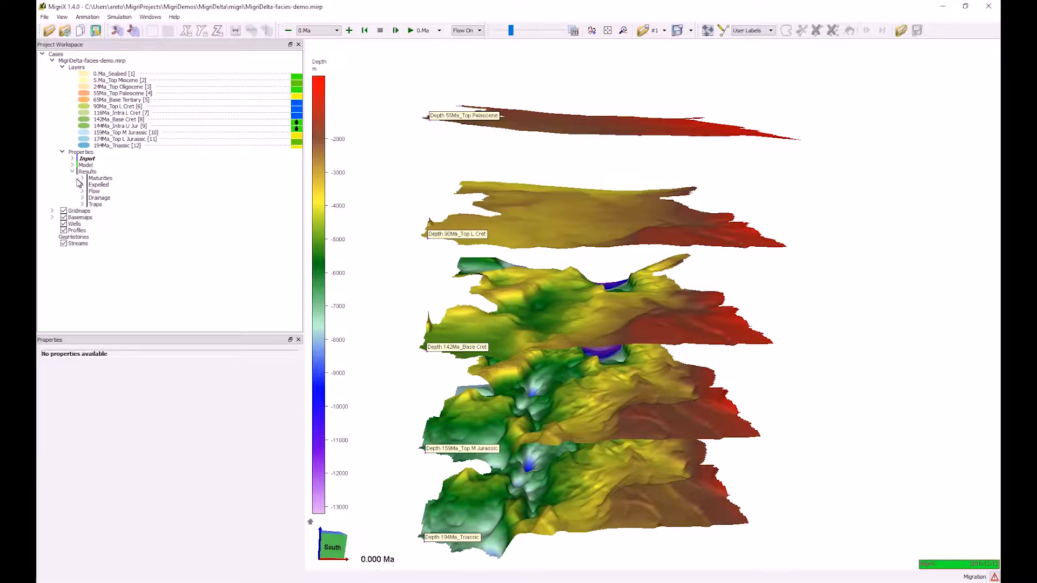
Step: Display the HC.flowrates flow result on the model layers
{"action": "left_click", "coordinate": [83, 192]}
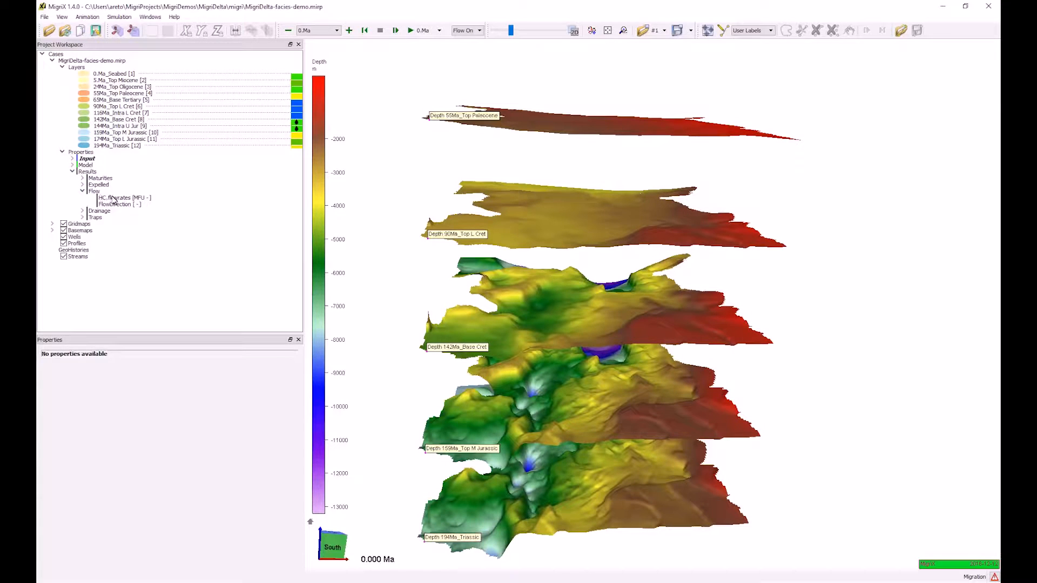
{"action": "left_click", "coordinate": [113, 198]}
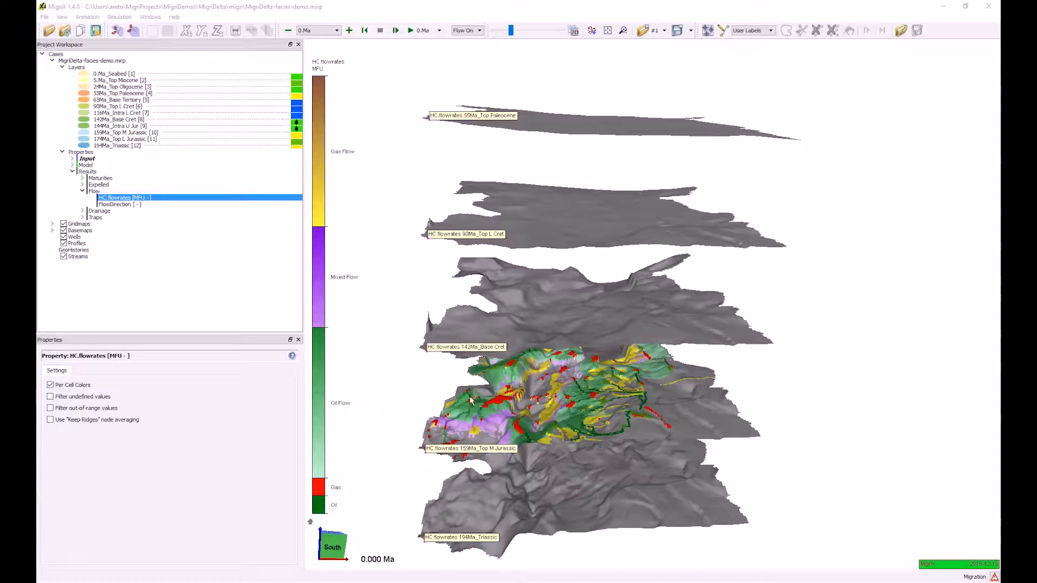
{"action": "left_click", "coordinate": [599, 273]}
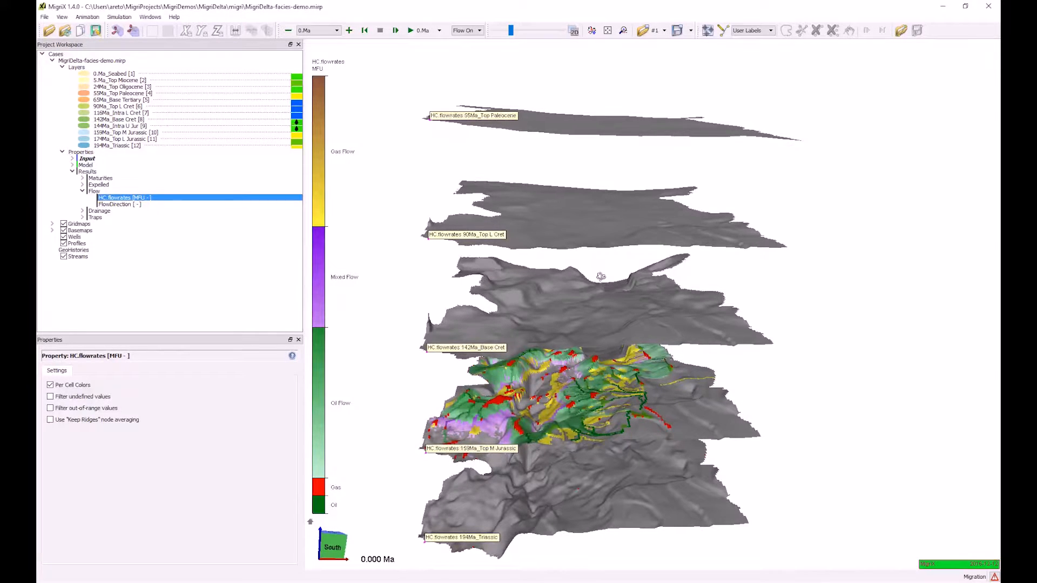
Step: Display the Lithology input property on the layers, followed by the Vsh fraction property with its per-layer input values
{"action": "left_click", "coordinate": [72, 159]}
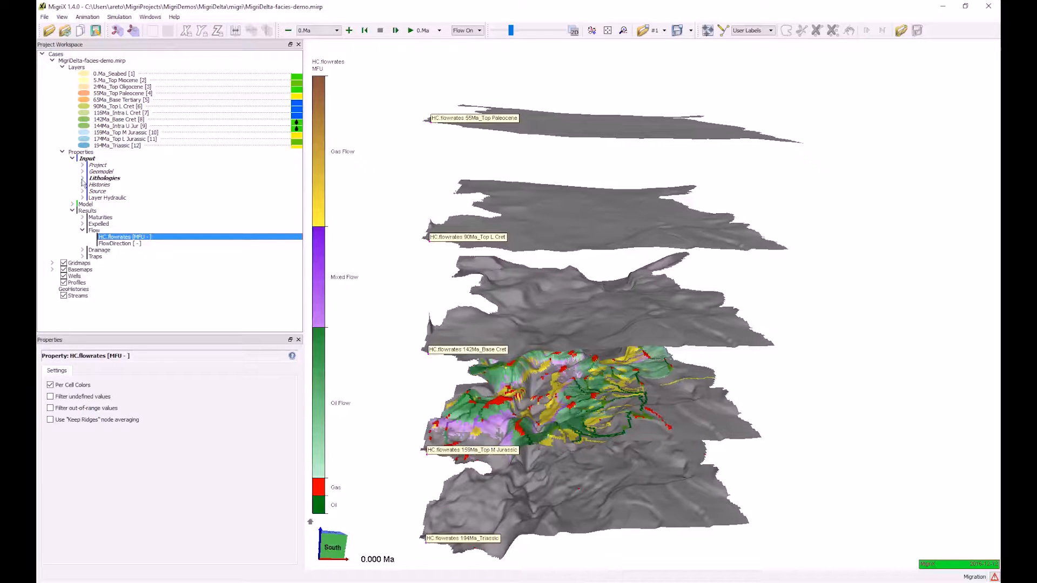
{"action": "left_click", "coordinate": [83, 179]}
{"action": "left_click", "coordinate": [112, 185]}
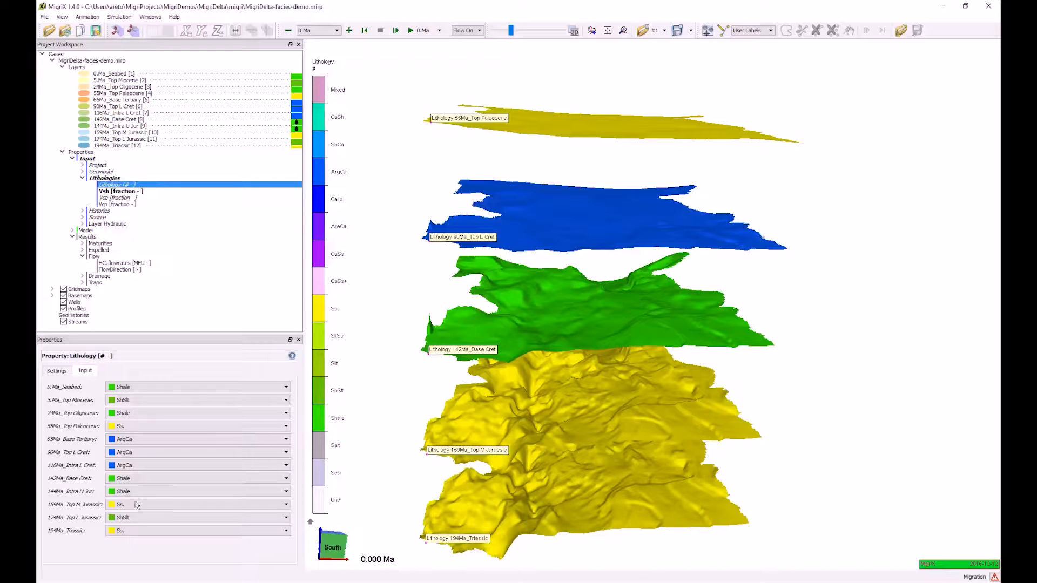
{"action": "left_click", "coordinate": [198, 403]}
{"action": "left_click", "coordinate": [130, 193]}
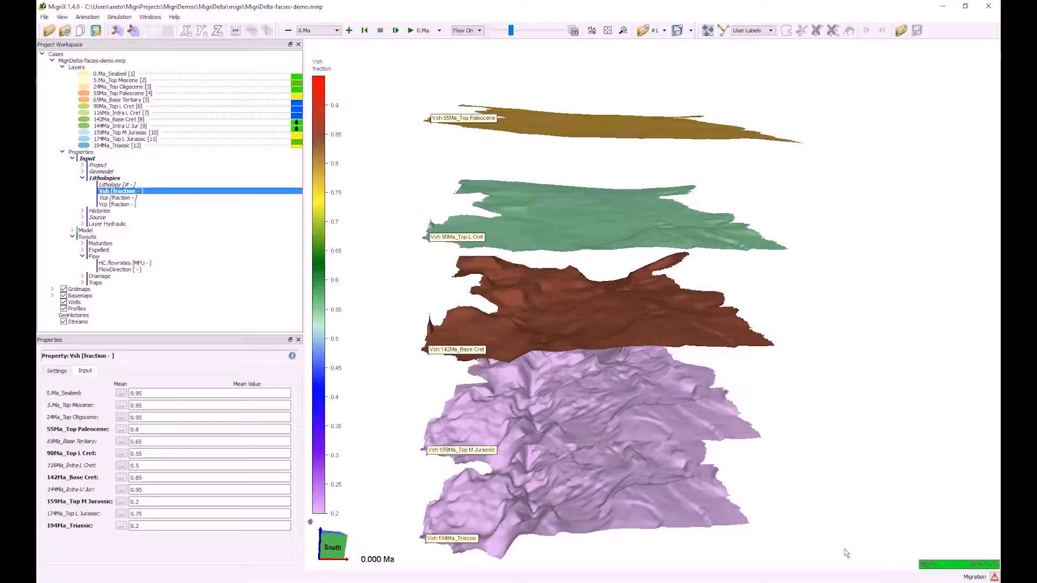
Step: Open the file explorer and preview the IntraCretaceous, MiddleJurassic, Paleocene, Triassic and UpperJurassic facies grids from the FaciesMaps folder together
{"action": "key", "text": "ctrl+e"}
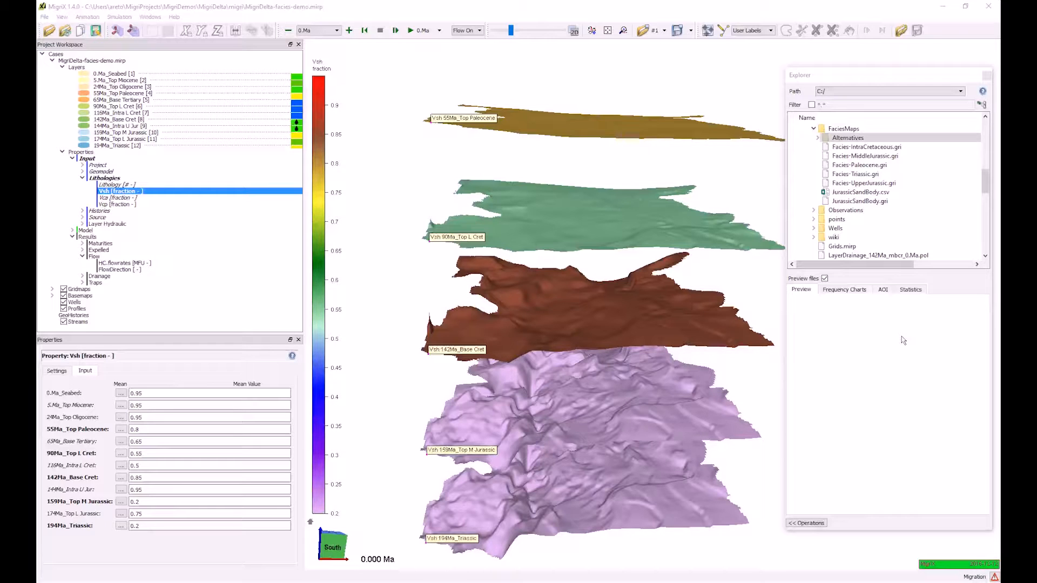
{"action": "left_click", "coordinate": [852, 150]}
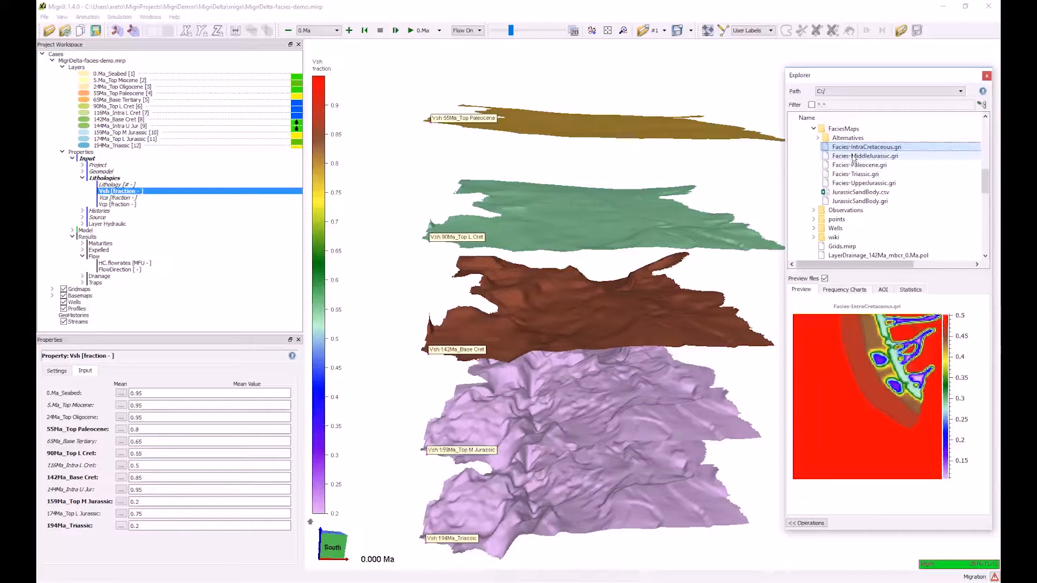
{"action": "left_click", "coordinate": [854, 156], "text": "ctrl"}
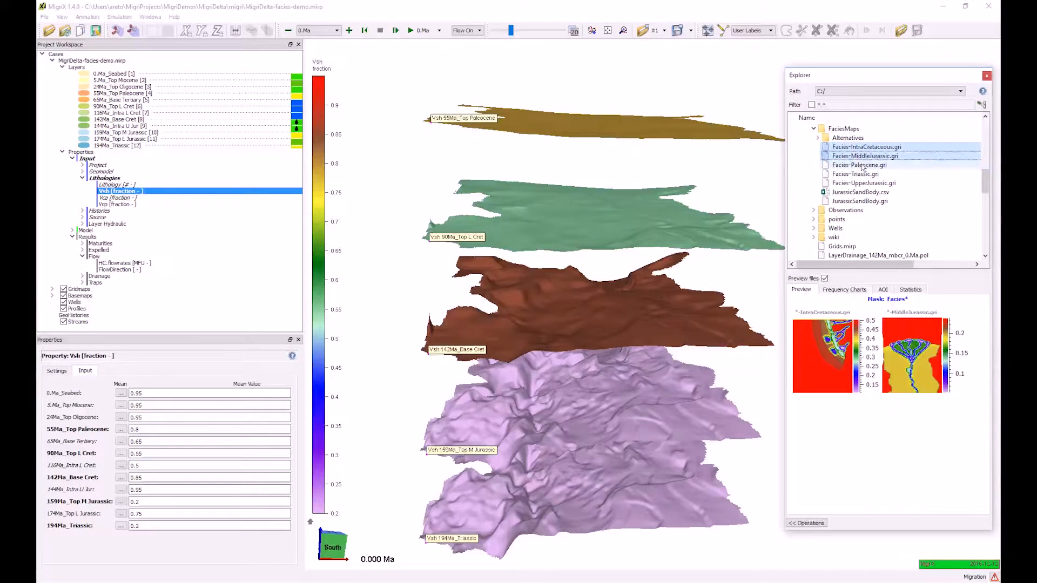
{"action": "left_click", "coordinate": [862, 165], "text": "ctrl"}
{"action": "left_click", "coordinate": [862, 174], "text": "ctrl"}
{"action": "left_click", "coordinate": [864, 183], "text": "ctrl"}
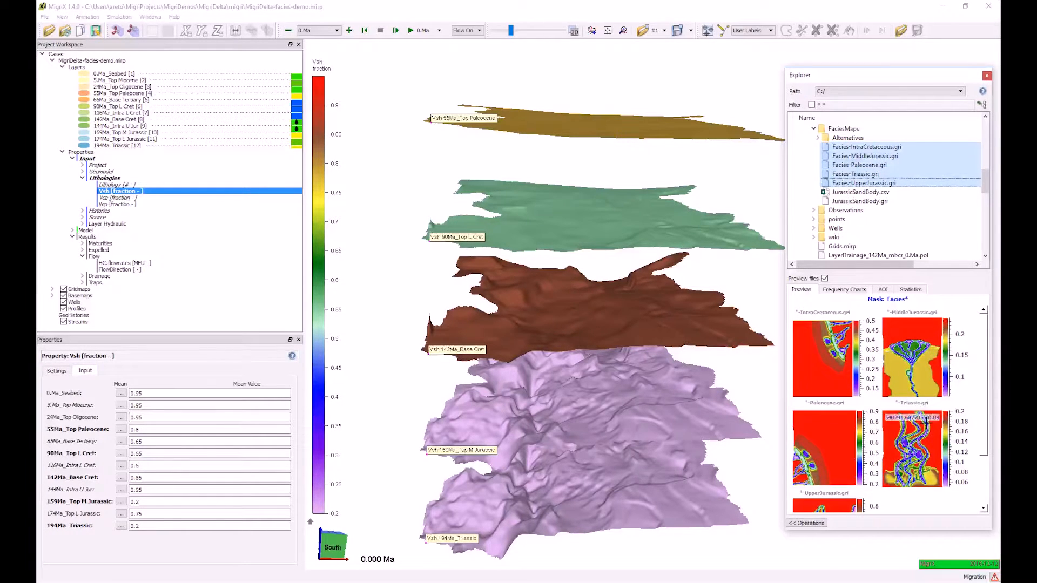
{"action": "scroll", "coordinate": [926, 430], "scroll_direction": "down", "scroll_amount": 2}
{"action": "scroll", "coordinate": [926, 429], "scroll_direction": "up", "scroll_amount": 2}
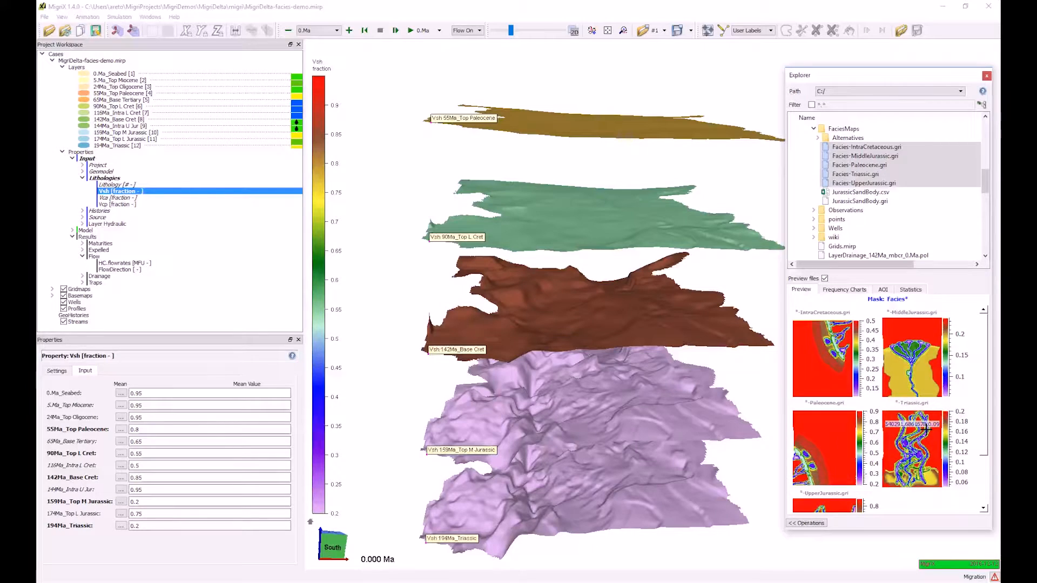
Step: Replace the Vsh property of layer 55Ma_Top Paleocene with the grid Facies-Paleocene.gri
{"action": "left_click", "coordinate": [873, 166]}
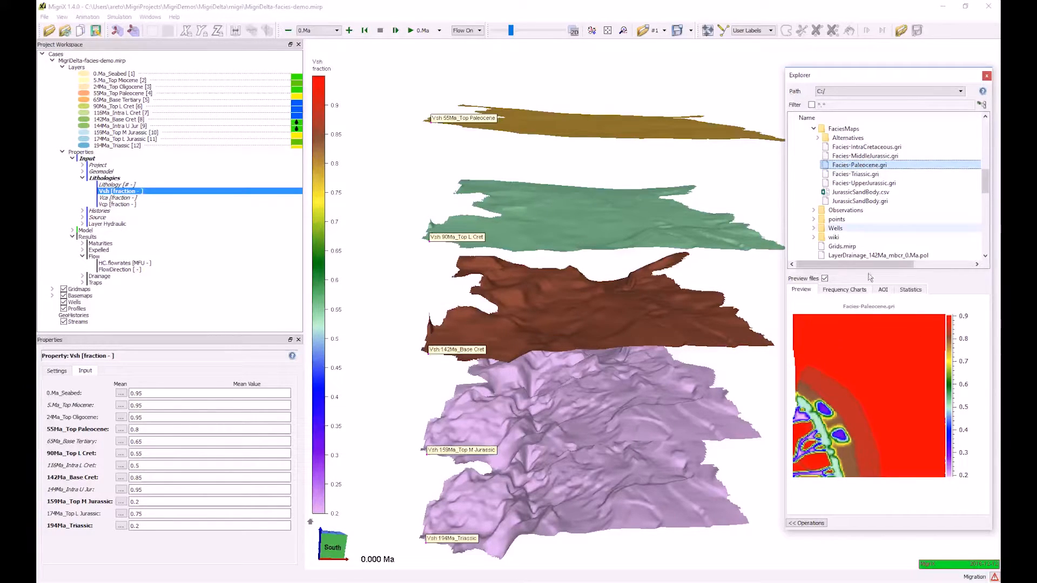
{"action": "left_click_drag", "start_coordinate": [855, 171], "coordinate": [579, 127]}
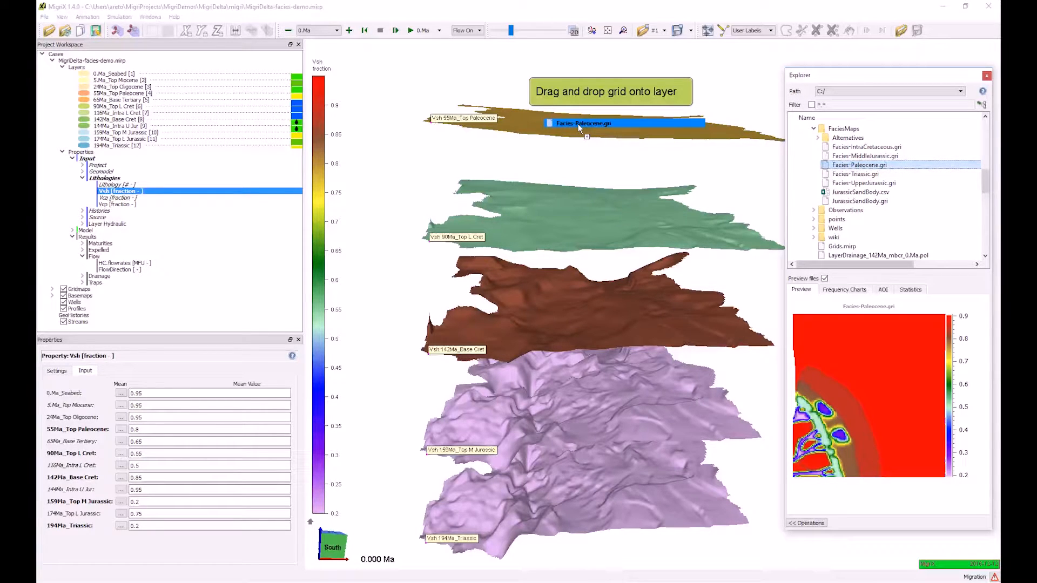
{"action": "left_click_drag", "start_coordinate": [578, 124], "coordinate": [578, 124]}
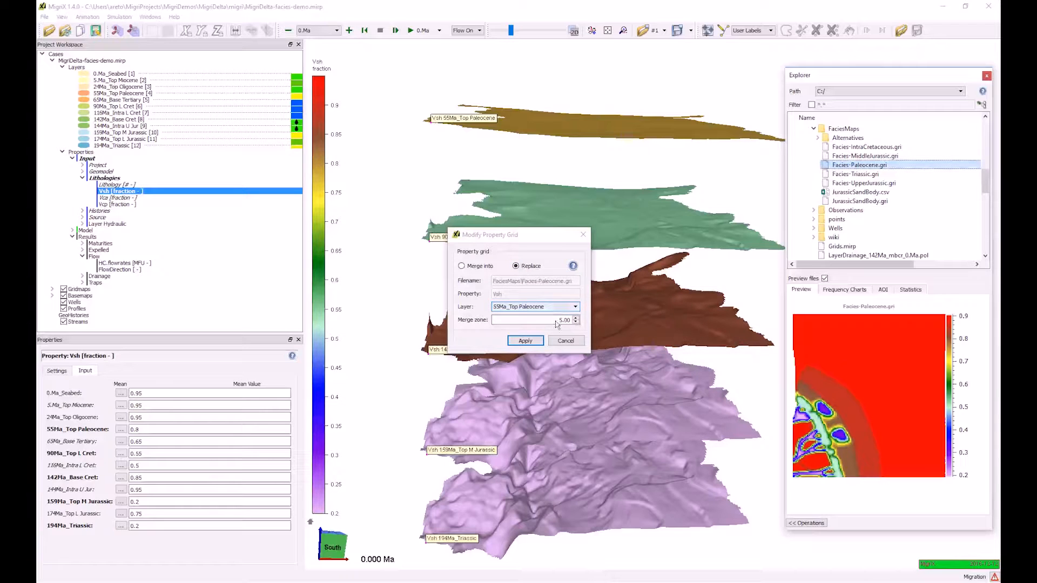
{"action": "left_click", "coordinate": [527, 341]}
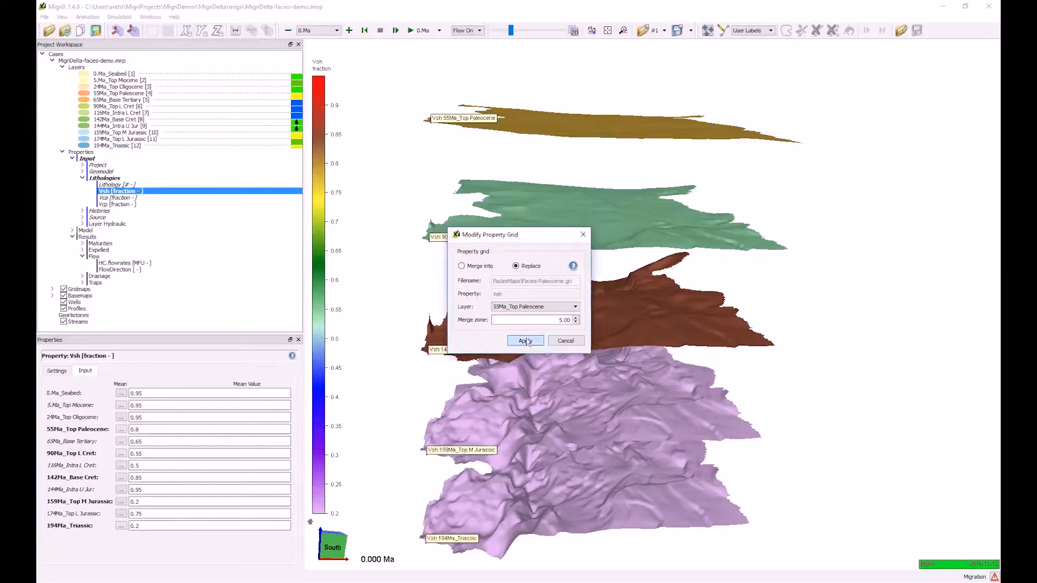
{"action": "left_click", "coordinate": [526, 341]}
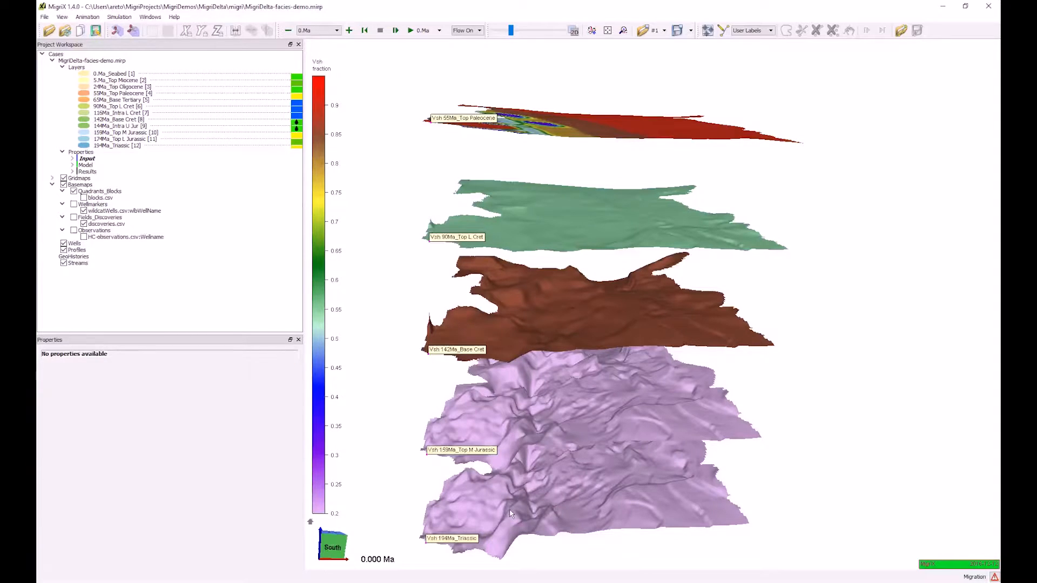
{"action": "left_click_drag", "start_coordinate": [627, 139], "coordinate": [536, 172]}
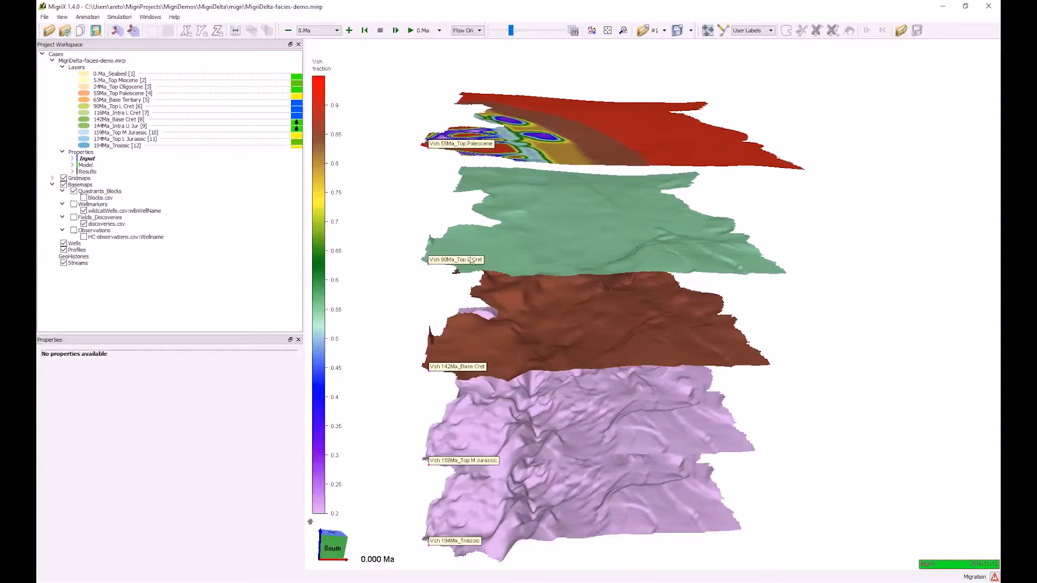
Step: Replace the Vsh property of layer 90Ma_Top L Cret with the grid Facies-IntraCretaceous.gri
{"action": "key", "text": "alt+Tab"}
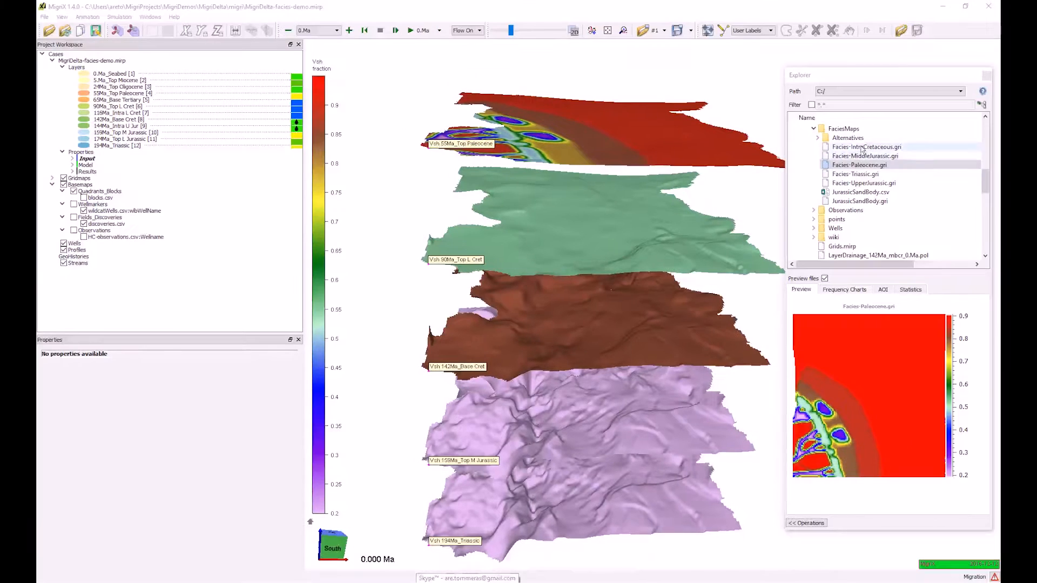
{"action": "left_click_drag", "start_coordinate": [891, 135], "coordinate": [585, 221]}
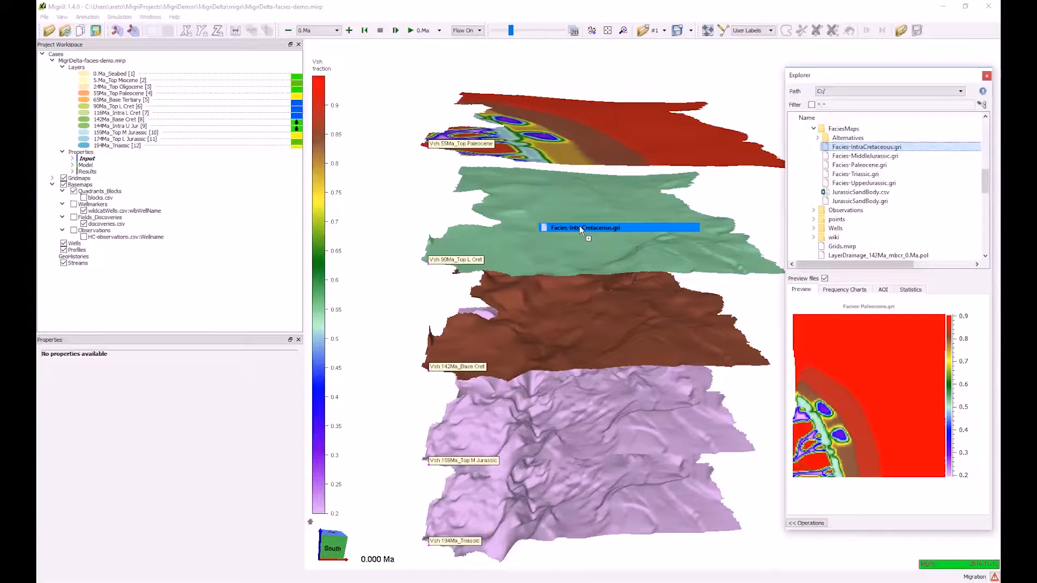
{"action": "left_click_drag", "start_coordinate": [579, 226], "coordinate": [579, 226]}
{"action": "left_click", "coordinate": [526, 341]}
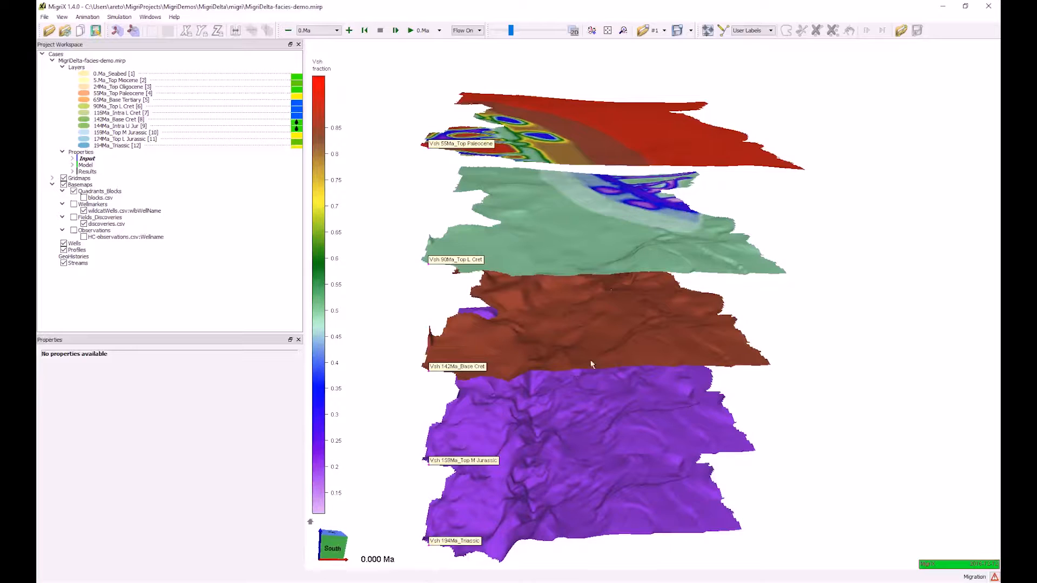
Step: Replace the Vsh property of layer 142Ma_Base Cret with the grid Facies-UpperJurassic.gri
{"action": "left_click", "coordinate": [585, 336]}
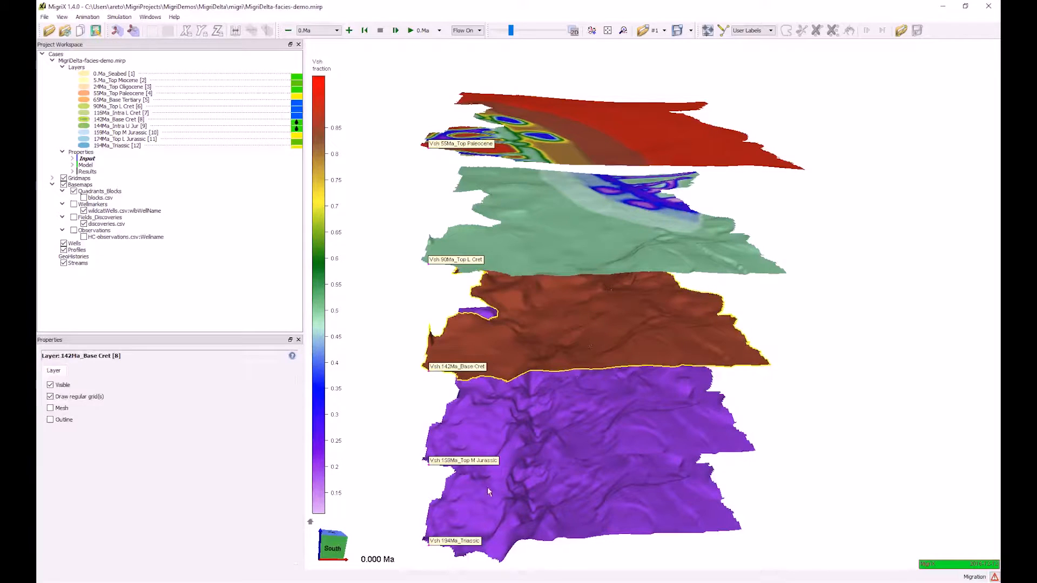
{"action": "key", "text": "alt+Tab"}
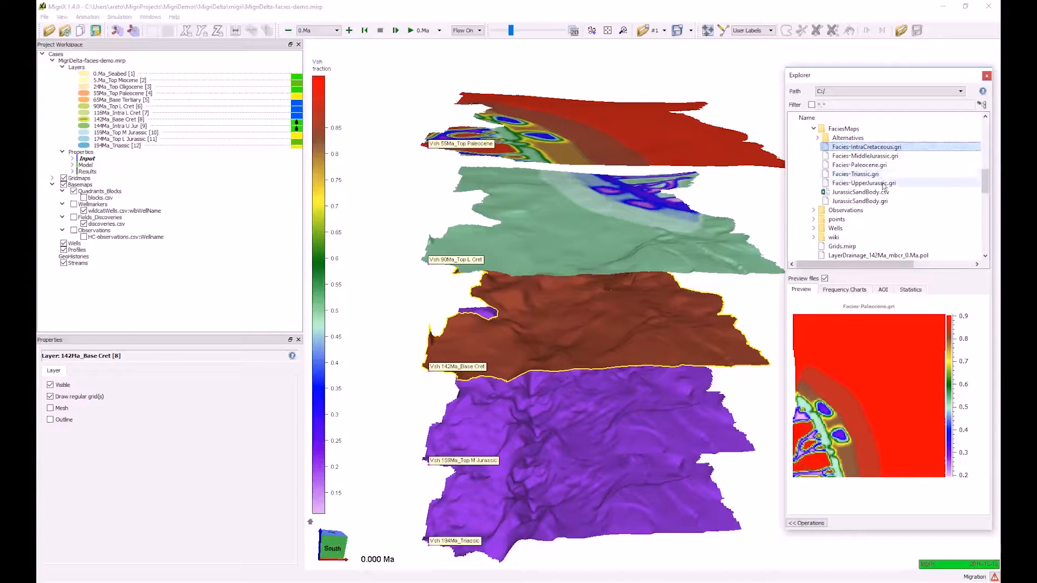
{"action": "left_click_drag", "start_coordinate": [883, 183], "coordinate": [606, 318]}
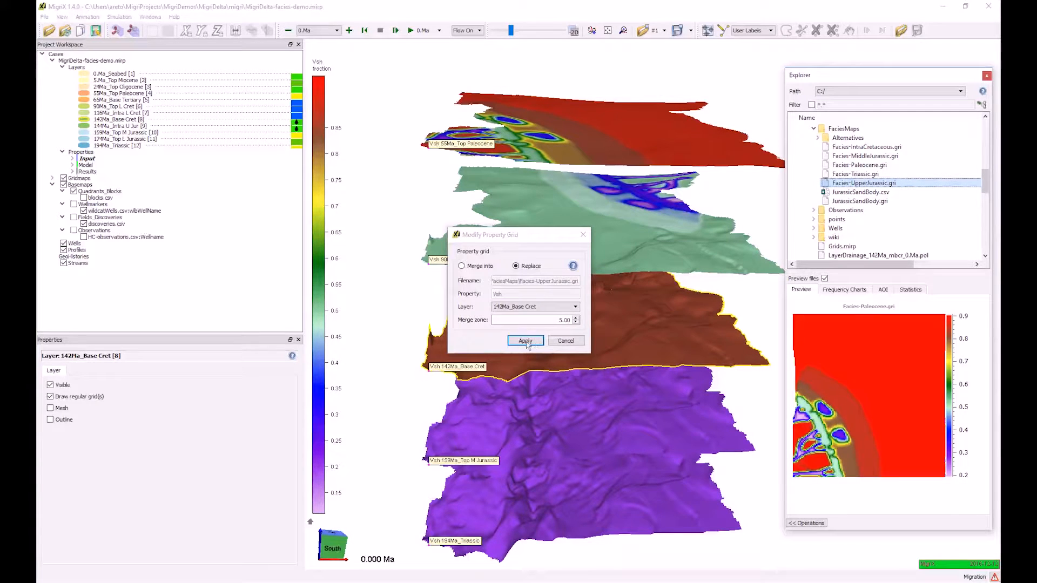
{"action": "left_click", "coordinate": [534, 307]}
{"action": "left_click", "coordinate": [525, 341]}
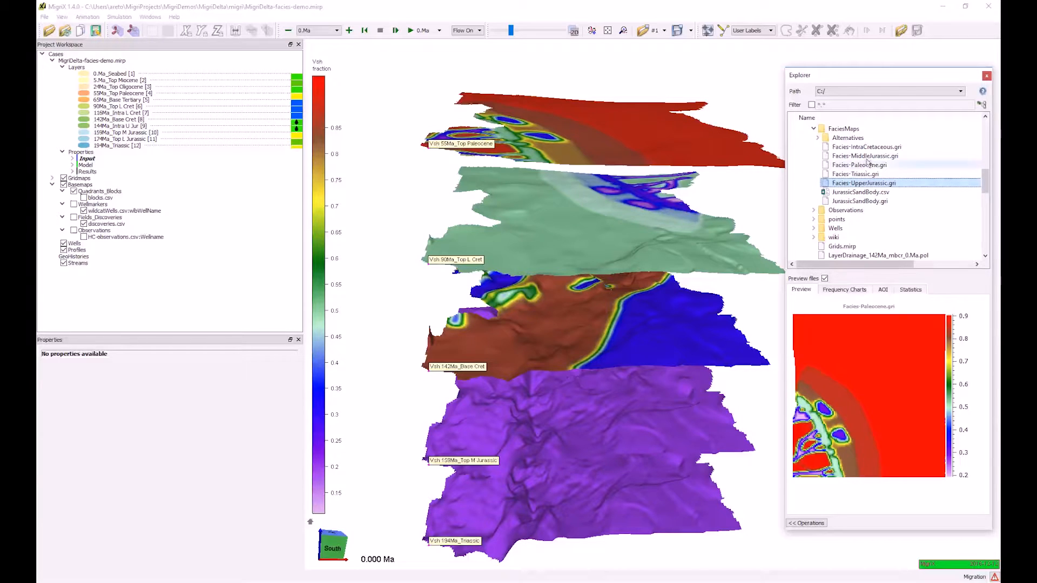
Step: Replace the Vsh property of 159Ma_Top M Jurassic with Facies-MiddleJurassic.gri and that of 194Ma_Triassic with Facies-Triassic.gri
{"action": "left_click_drag", "start_coordinate": [864, 156], "coordinate": [594, 413]}
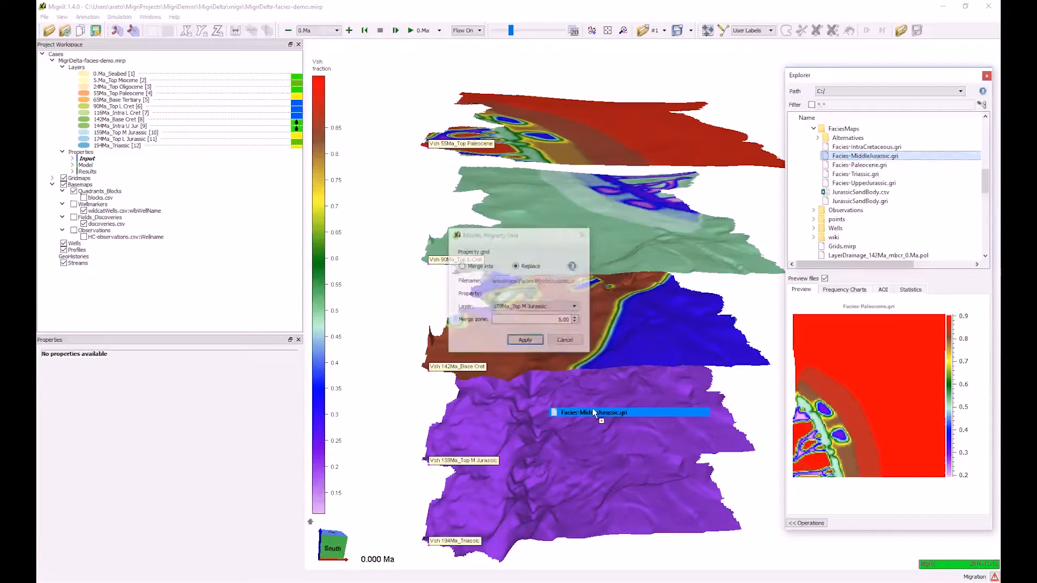
{"action": "left_click", "coordinate": [525, 340]}
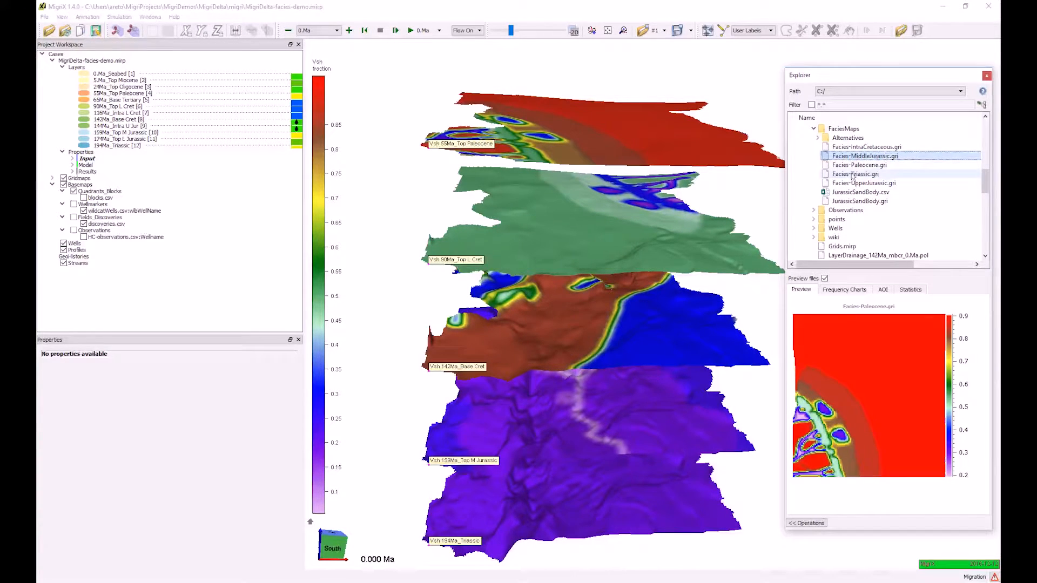
{"action": "left_click_drag", "start_coordinate": [853, 176], "coordinate": [628, 492]}
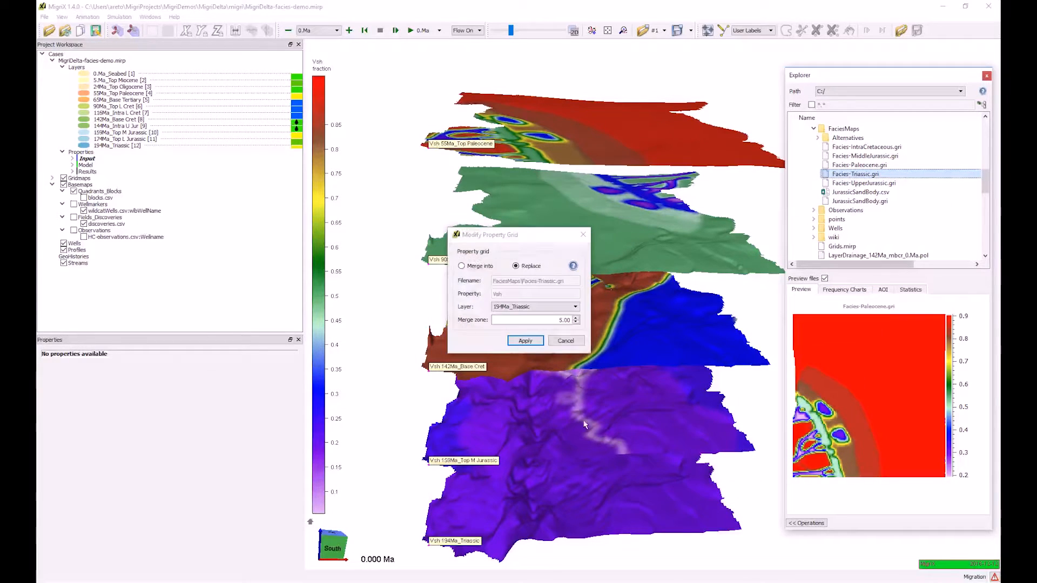
{"action": "left_click", "coordinate": [529, 341]}
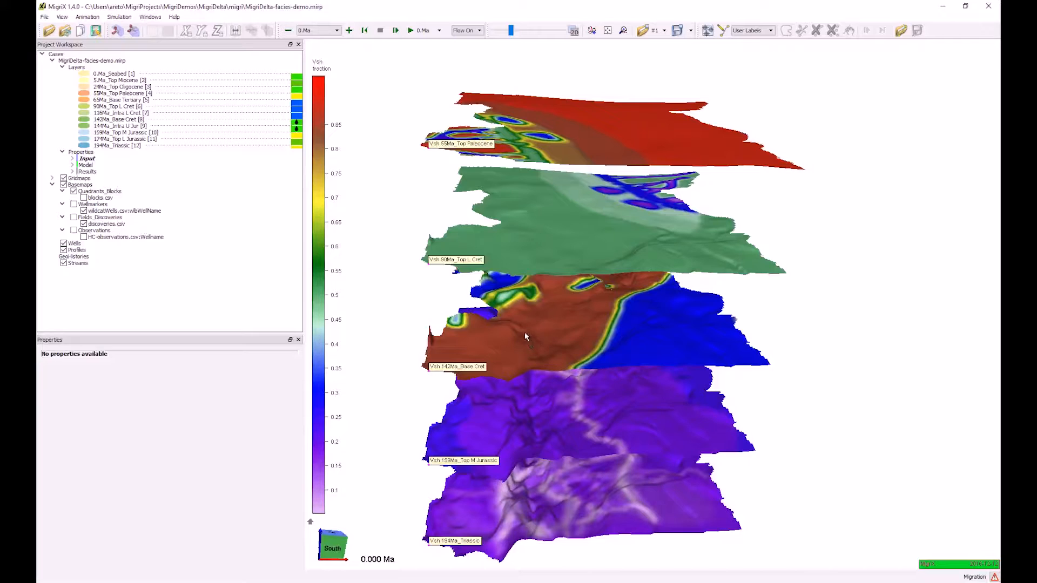
Step: Review the Vsh fraction input entries to check which facies grid is assigned to each layer
{"action": "left_click", "coordinate": [72, 160]}
{"action": "left_click", "coordinate": [83, 178]}
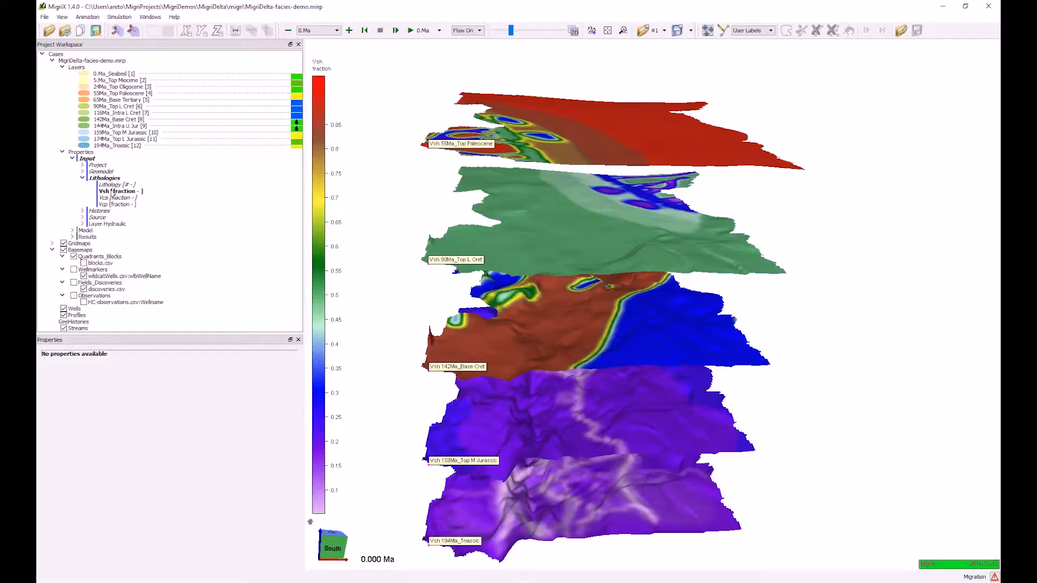
{"action": "left_click", "coordinate": [114, 192]}
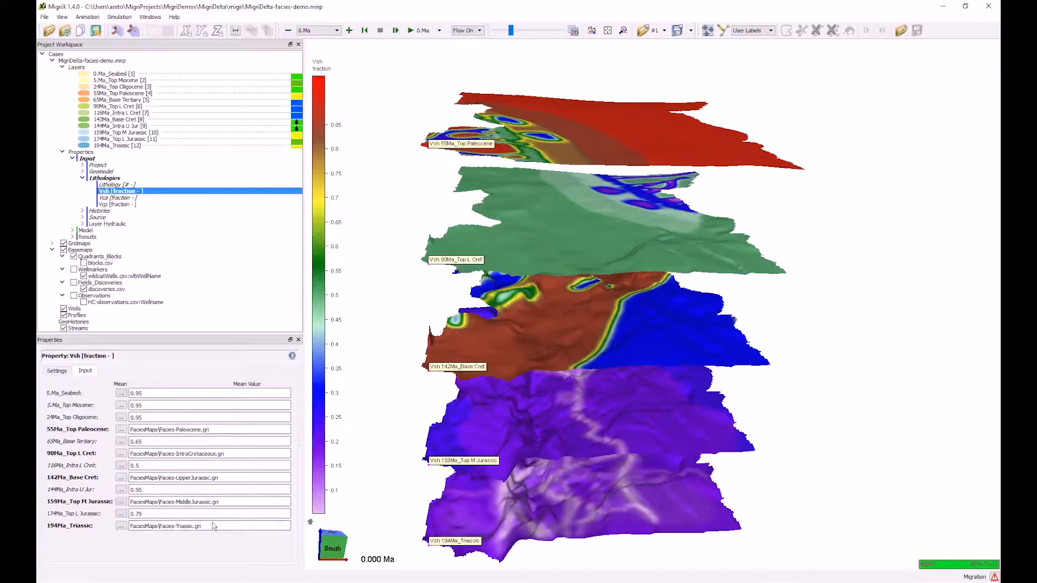
Step: Show the 142Ma_Base Cret layer in 2D and preview JurassicSandBody.csv and JurassicSandBody.gri in the file explorer
{"action": "left_click", "coordinate": [581, 335]}
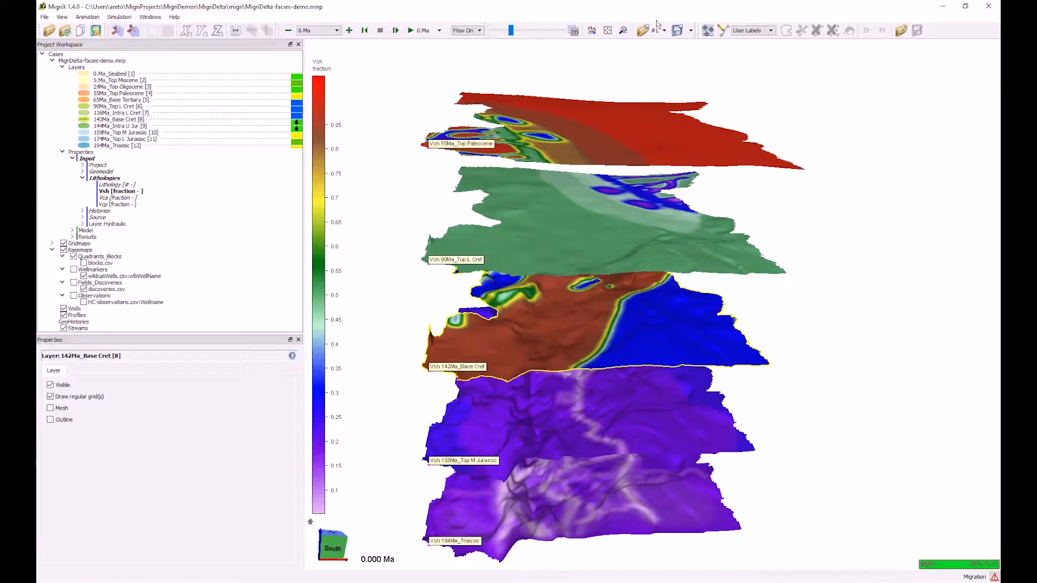
{"action": "left_click", "coordinate": [575, 31]}
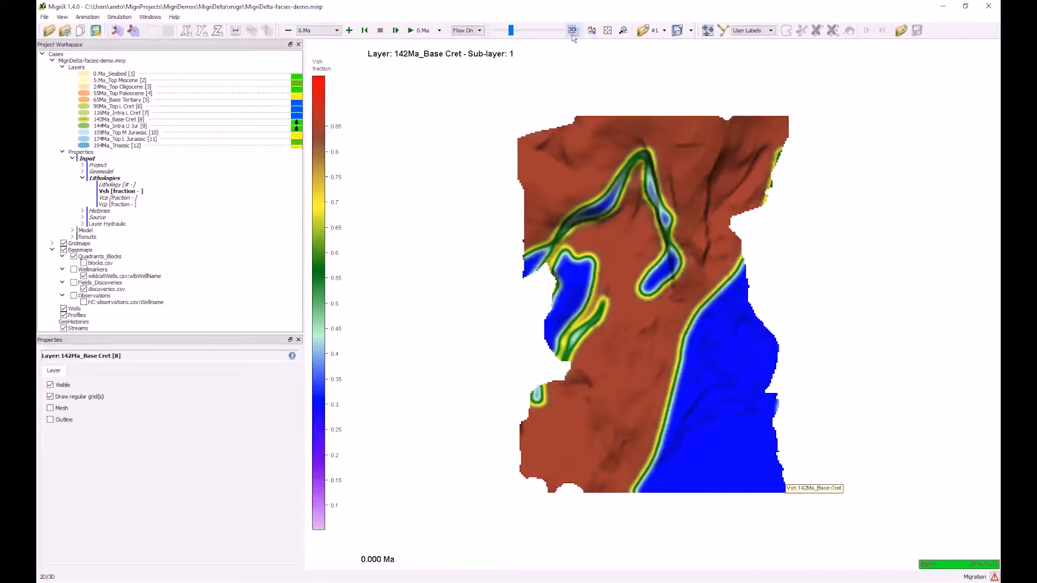
{"action": "left_click", "coordinate": [328, 581]}
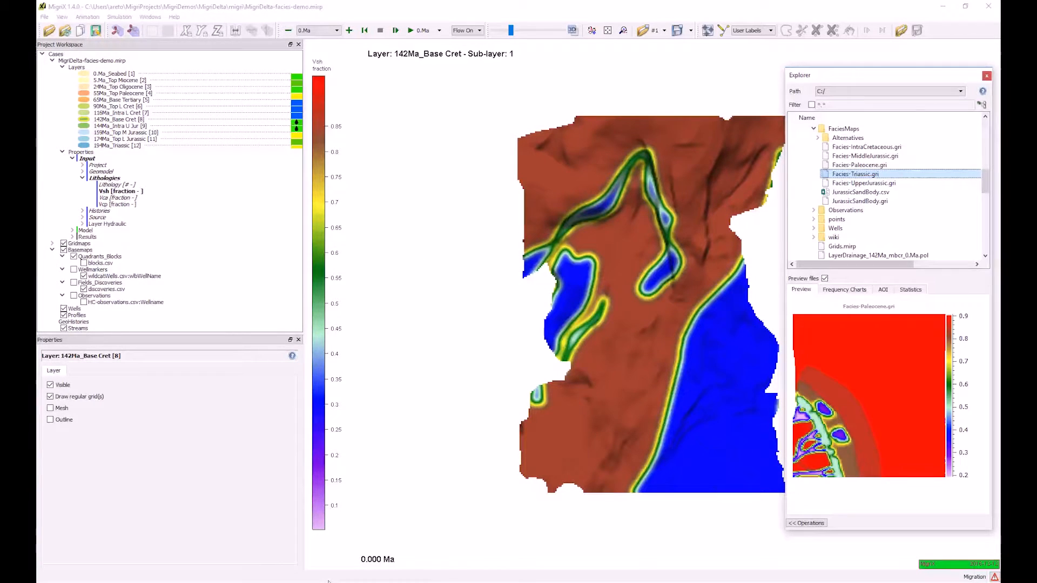
{"action": "left_click", "coordinate": [861, 193]}
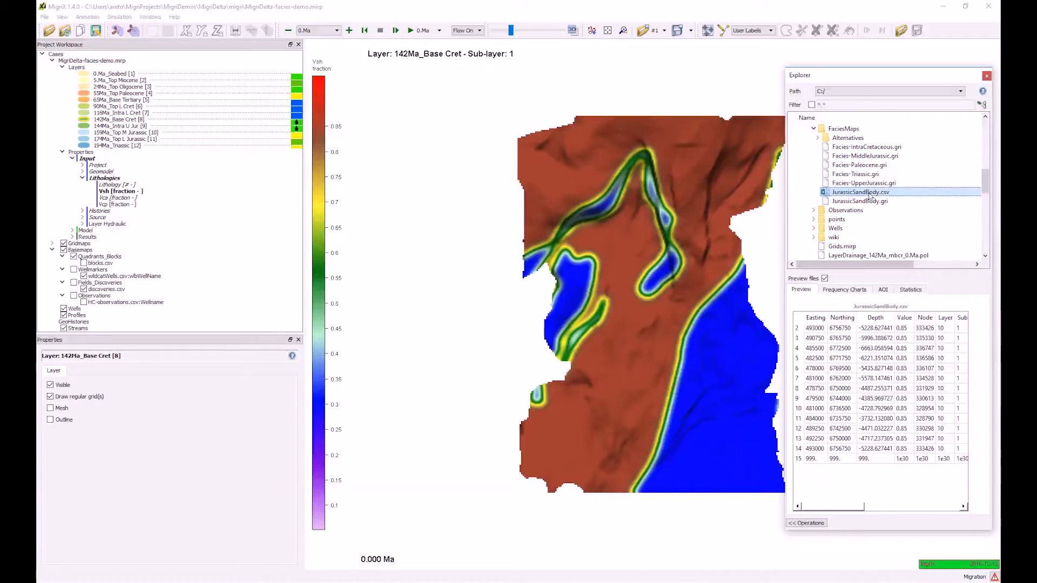
{"action": "left_click", "coordinate": [872, 201]}
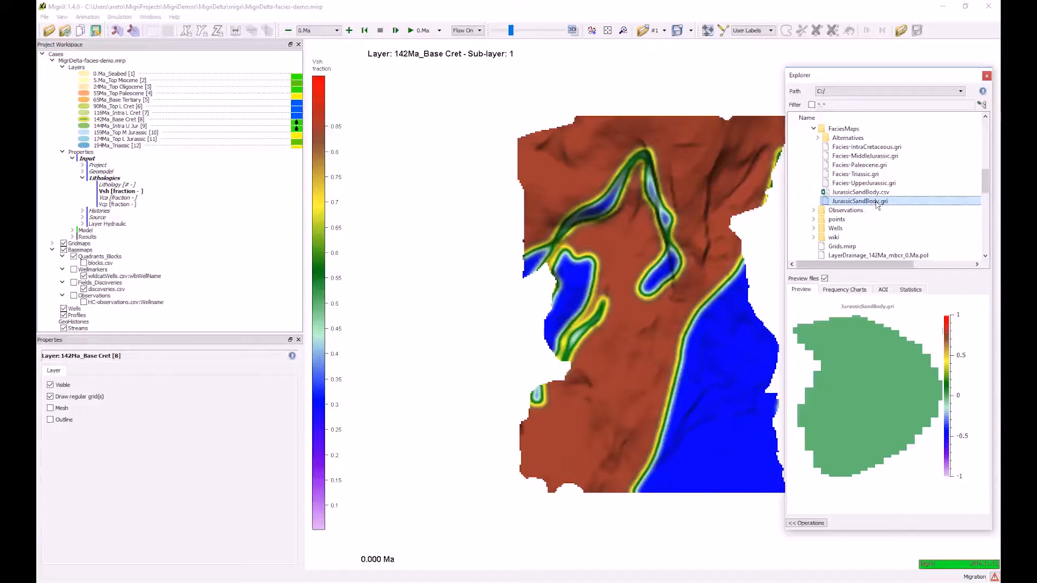
Step: Merge JurassicSandBody.gri into the Vsh property of layer 142Ma_Base Cret with a merge zone of 10 km
{"action": "left_click_drag", "start_coordinate": [876, 203], "coordinate": [620, 381]}
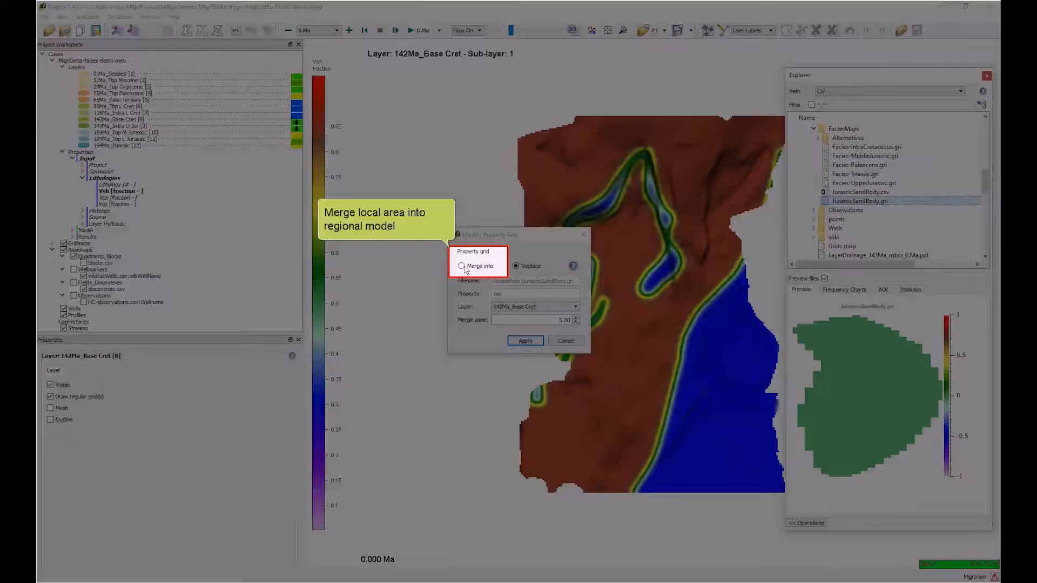
{"action": "left_click", "coordinate": [470, 269]}
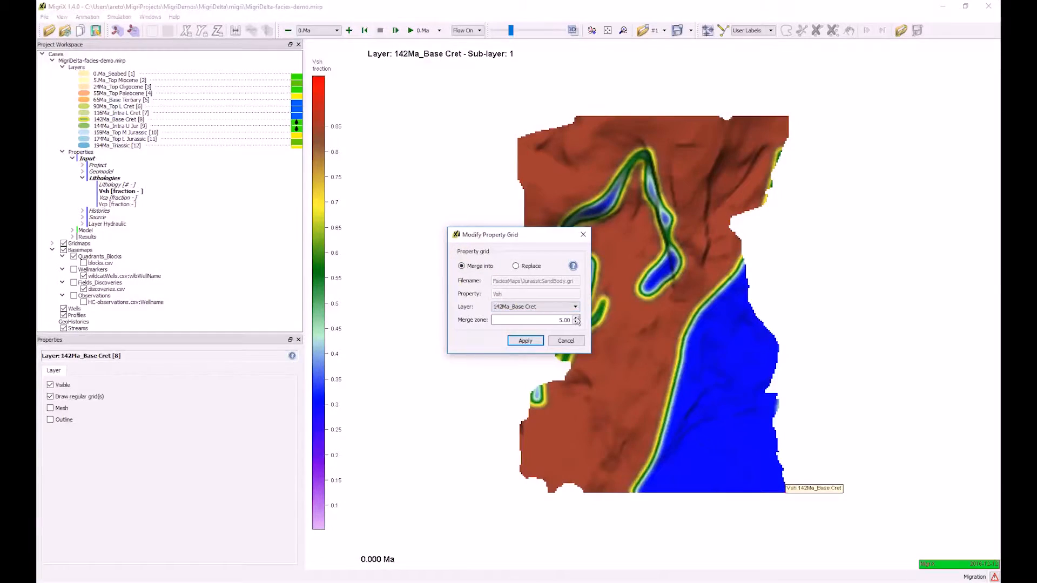
{"action": "left_click", "coordinate": [577, 318]}
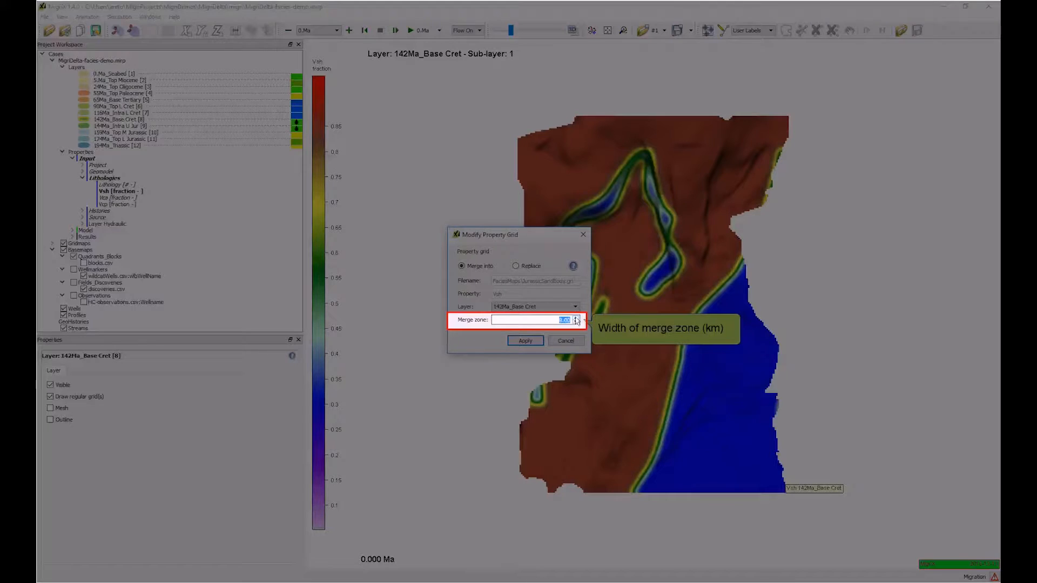
{"action": "left_click", "coordinate": [576, 318]}
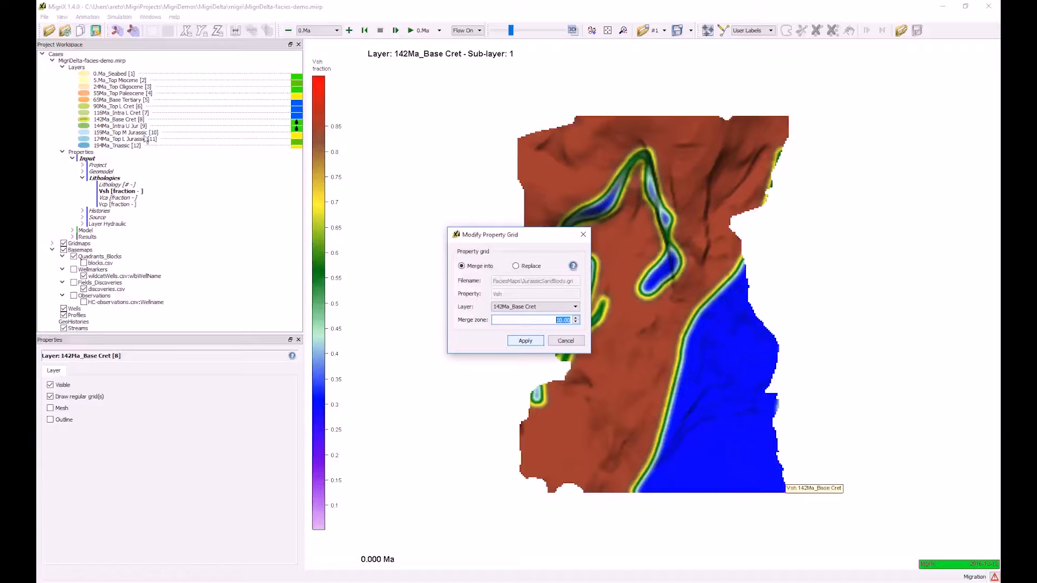
{"action": "key", "text": "Return"}
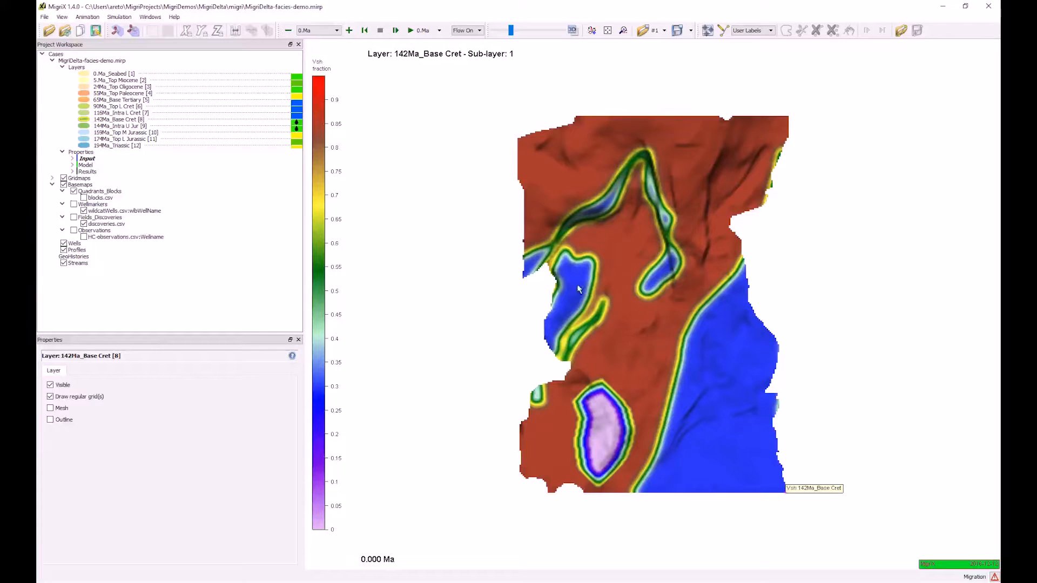
Step: Show all the layers in 3D, restart the migration simulation before the first timestep and run it to 0 Ma
{"action": "left_click", "coordinate": [572, 30]}
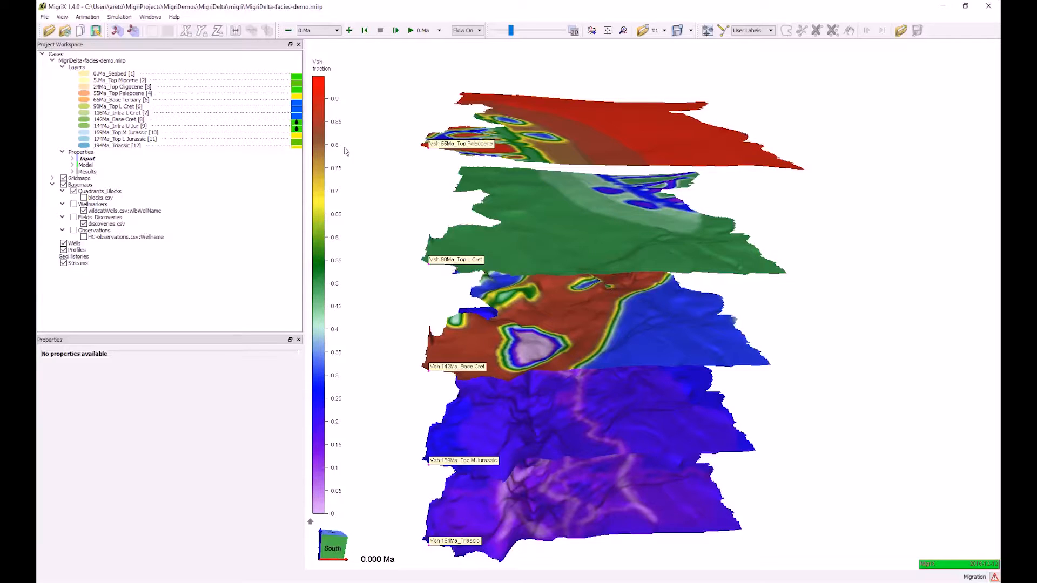
{"action": "left_click", "coordinate": [367, 30]}
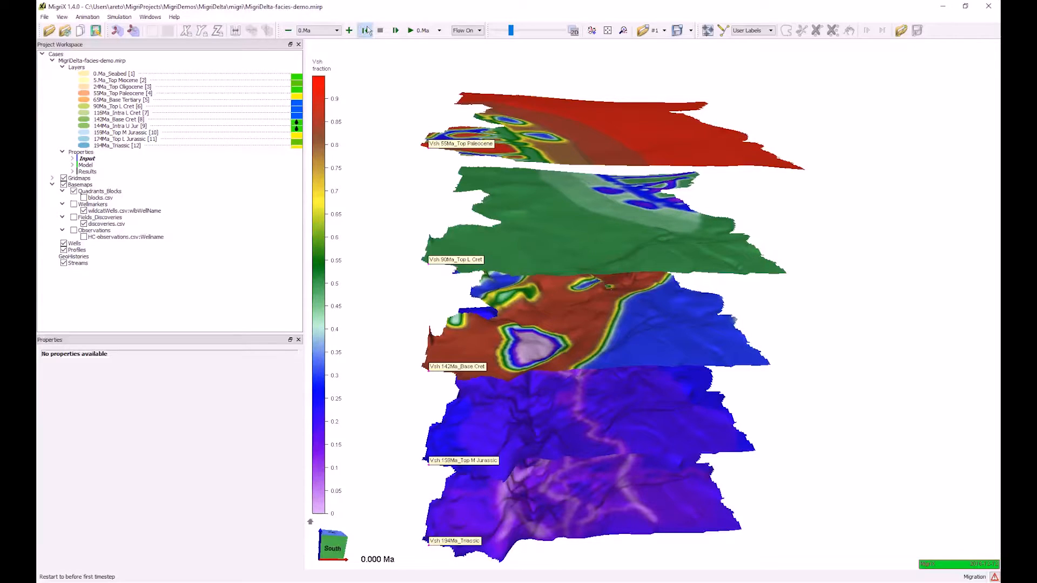
{"action": "left_click", "coordinate": [413, 31]}
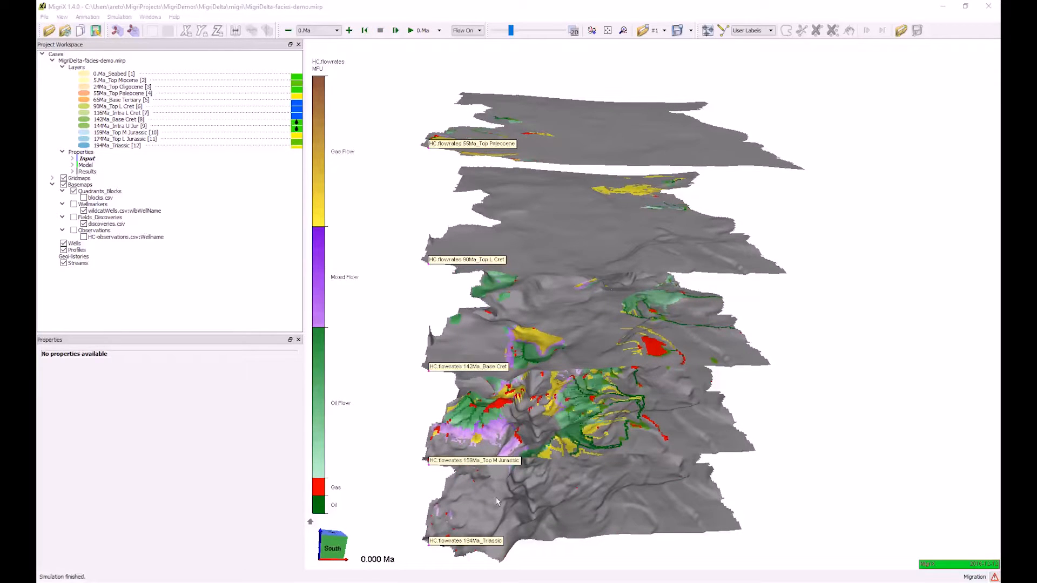
{"action": "left_click_drag", "start_coordinate": [645, 449], "coordinate": [609, 363]}
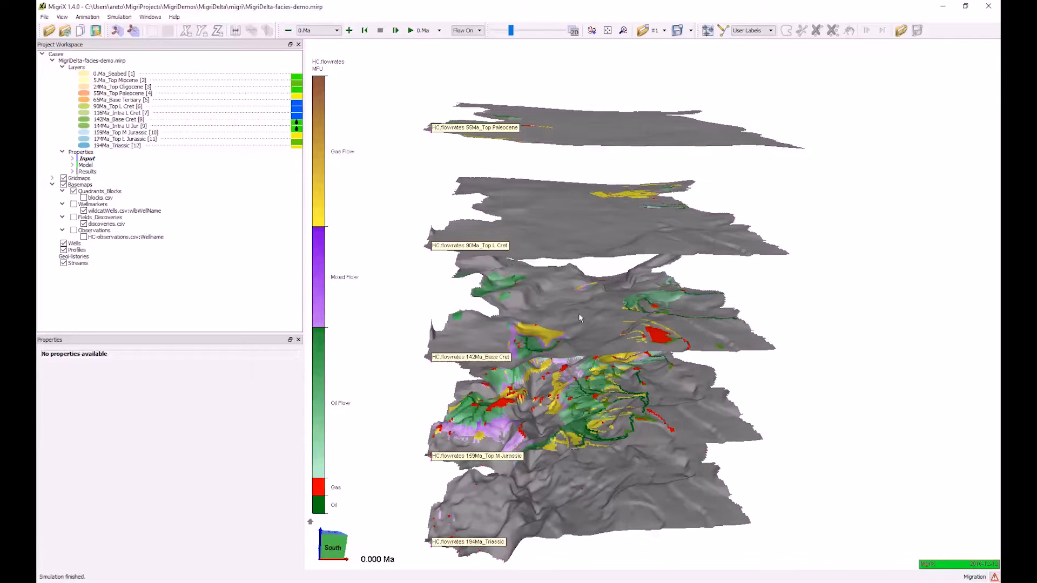
Step: Compare the Vsh input maps with the simulated HC.flowrates on the stacked layers
{"action": "left_click", "coordinate": [108, 192]}
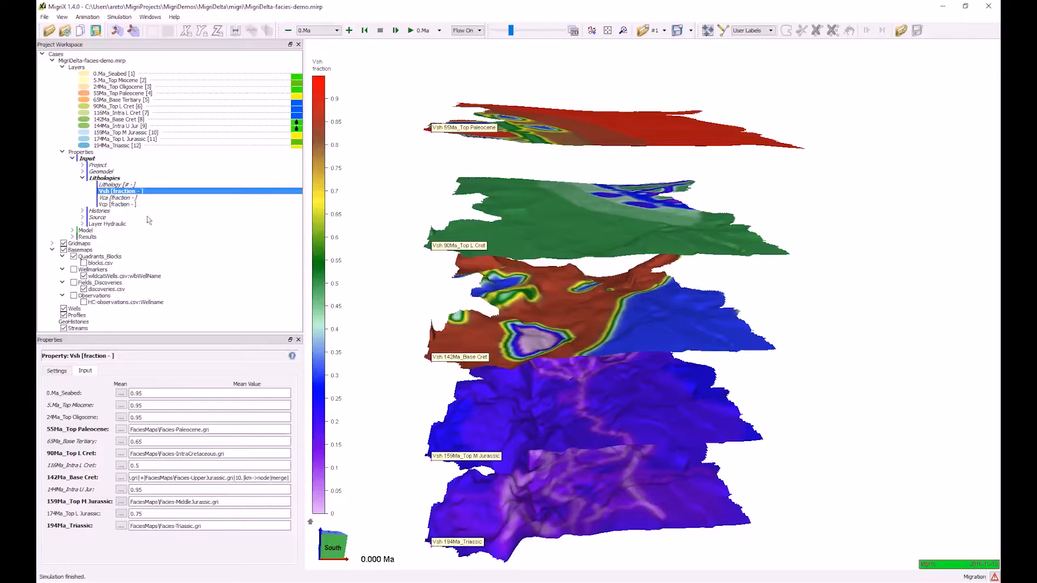
{"action": "left_click", "coordinate": [72, 236]}
{"action": "left_click", "coordinate": [83, 257]}
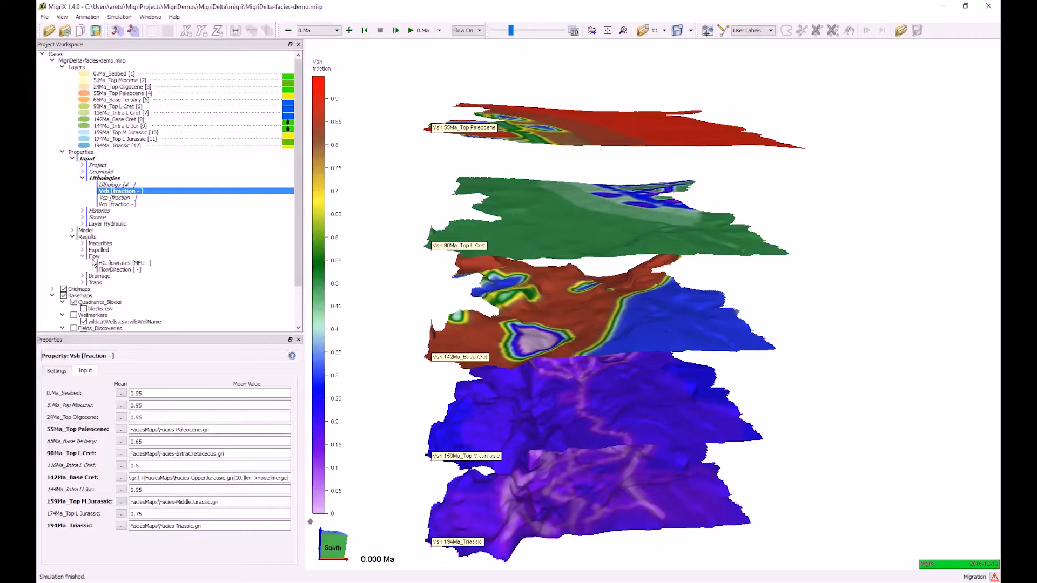
{"action": "left_click", "coordinate": [113, 263]}
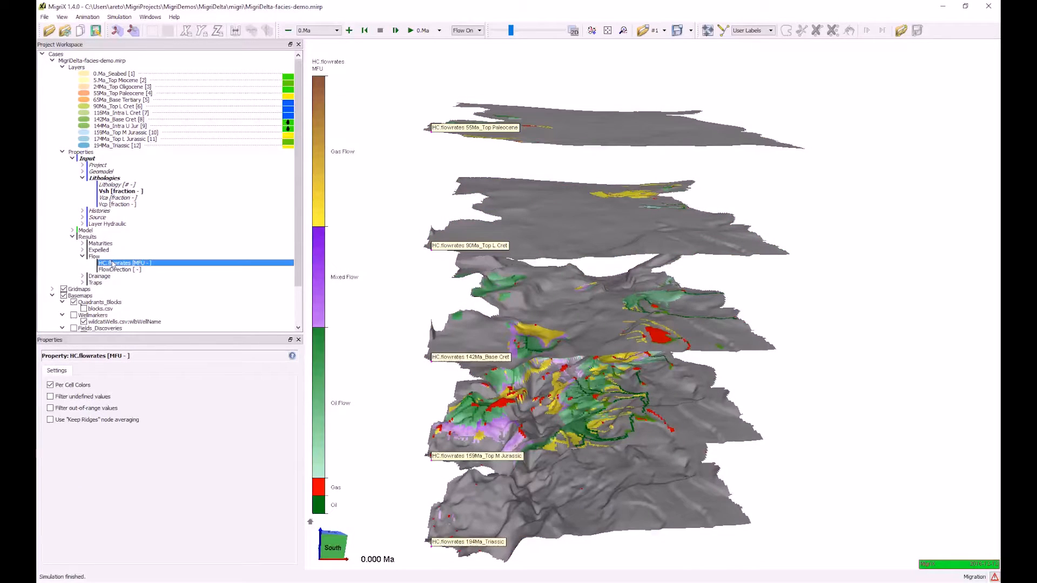
{"action": "left_click", "coordinate": [111, 191]}
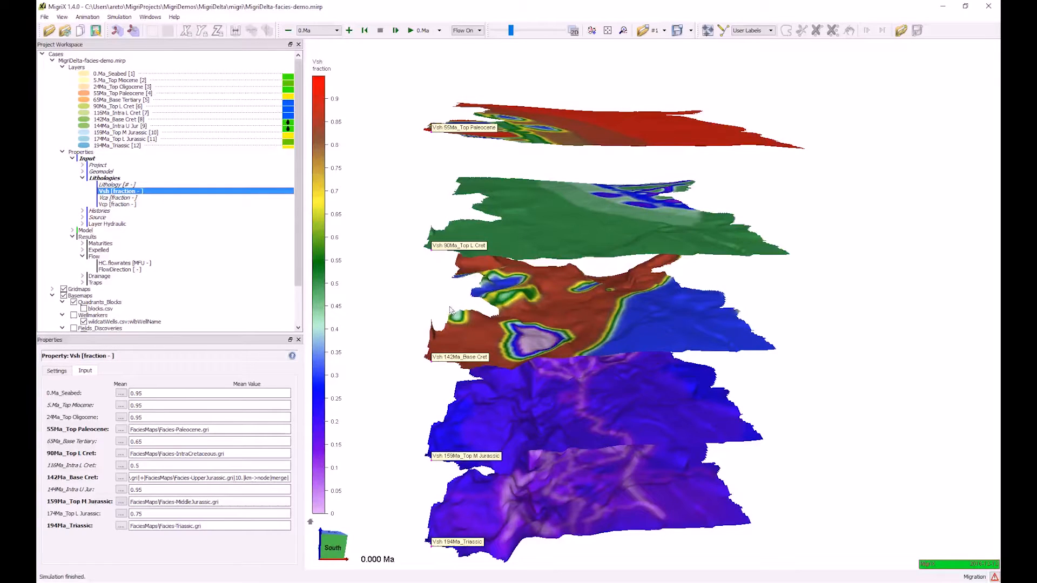
Step: Show the Vsh map of the 142Ma_Base Cret layer on its own in 2D
{"action": "left_click", "coordinate": [542, 306]}
{"action": "left_click", "coordinate": [572, 31]}
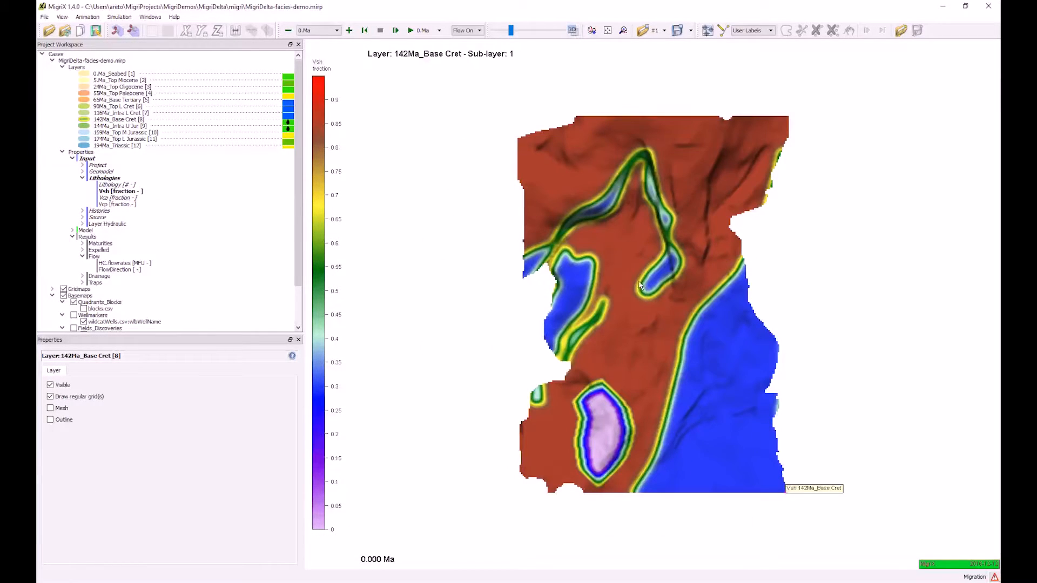
{"action": "scroll", "coordinate": [651, 368], "scroll_direction": "up", "scroll_amount": 4}
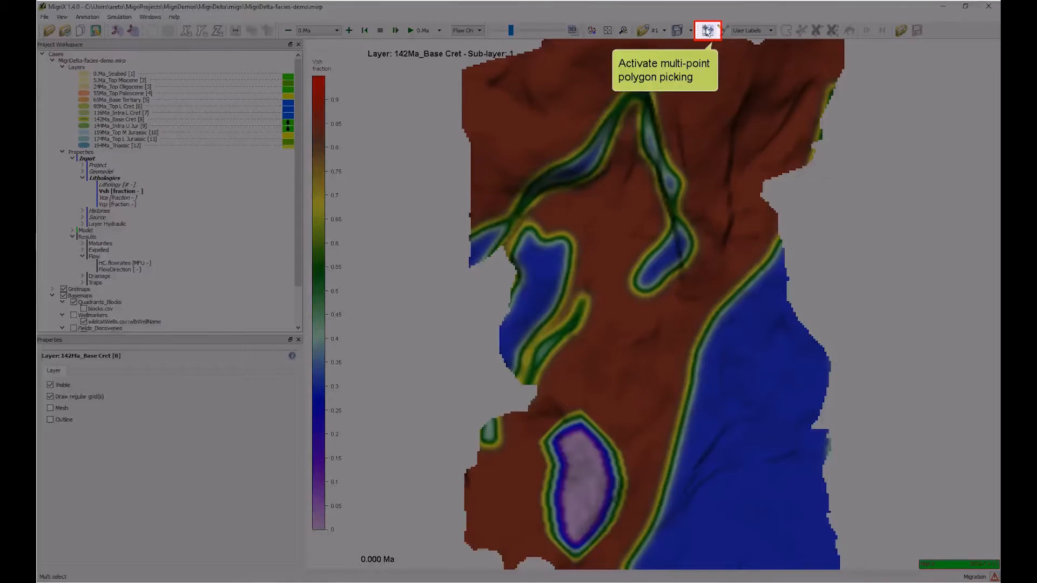
Step: Pick a closed, elongated north-south polygon in the shale northeast of the merged sand body and label its points 0.3
{"action": "left_click", "coordinate": [707, 31]}
{"action": "left_click", "coordinate": [656, 393]}
{"action": "left_click", "coordinate": [660, 369]}
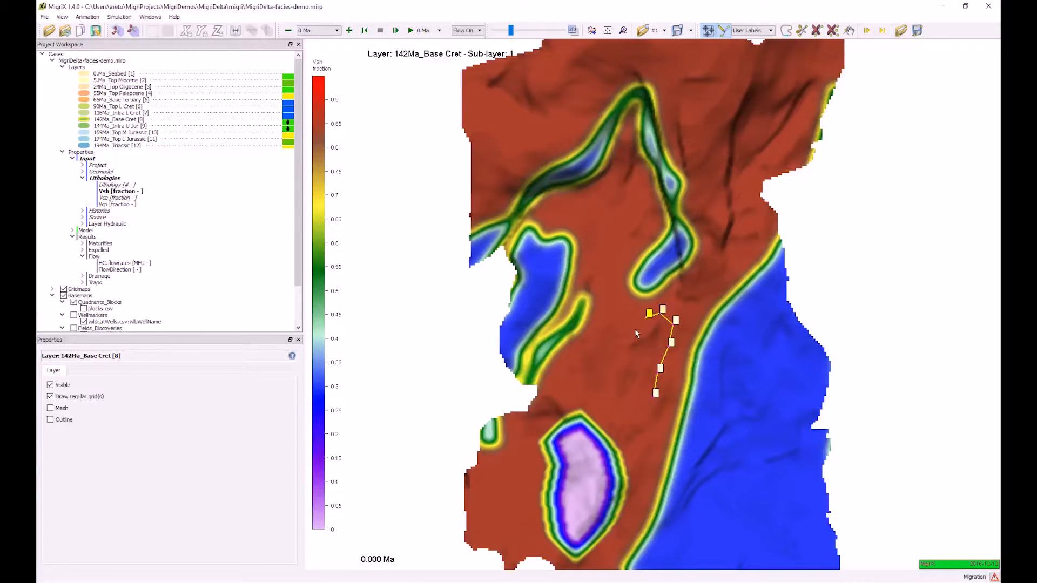
{"action": "left_click", "coordinate": [627, 400]}
{"action": "left_click", "coordinate": [648, 438]}
{"action": "left_click", "coordinate": [656, 426]}
{"action": "left_click", "coordinate": [658, 411]}
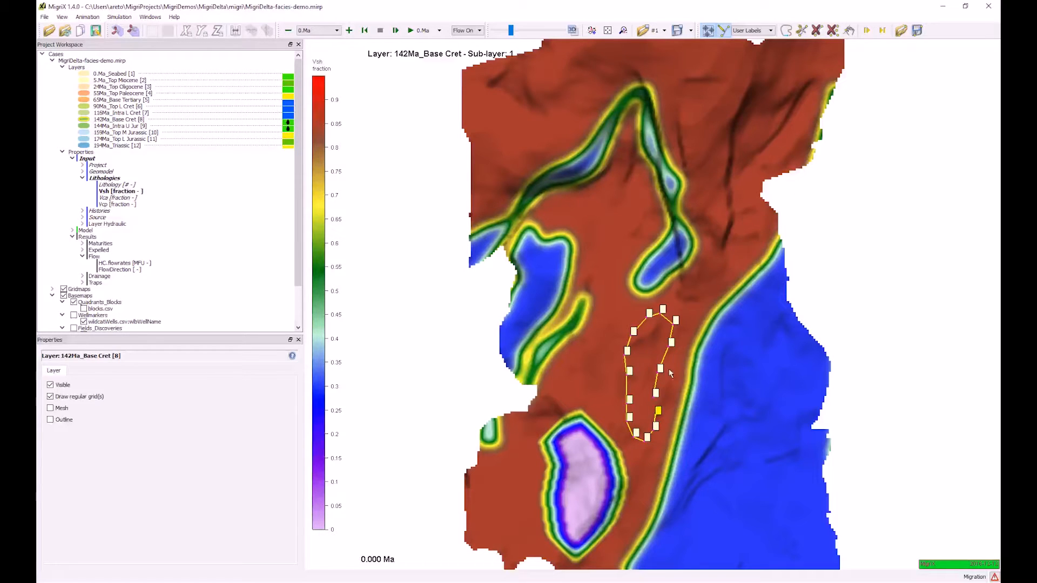
{"action": "left_click", "coordinate": [786, 32]}
{"action": "left_click", "coordinate": [681, 319]}
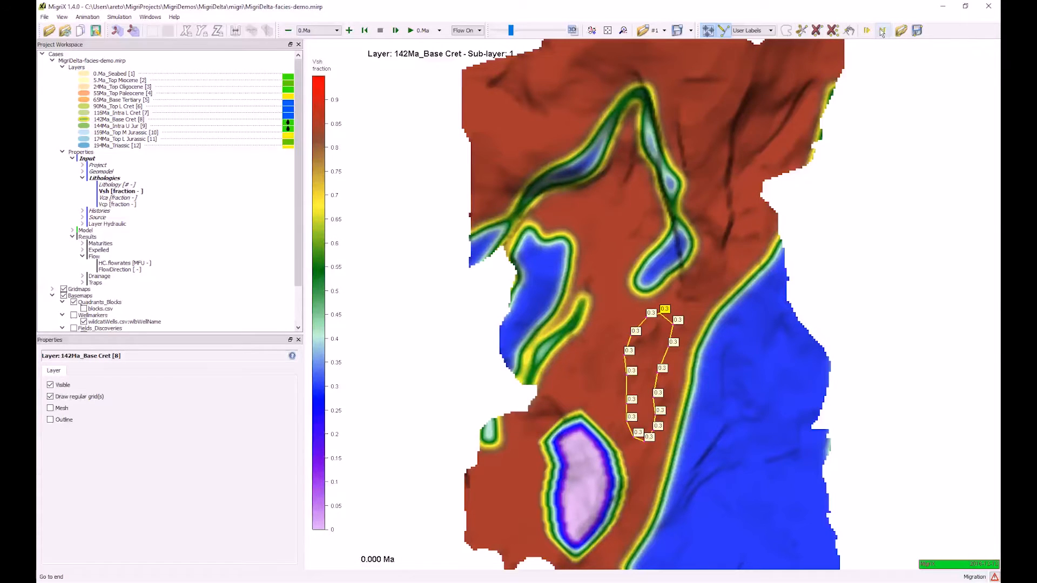
Step: Pick a second, roughly round closed polygon in the northwest corner of the 142Ma_Base Cret map
{"action": "left_click", "coordinate": [599, 93]}
{"action": "left_click", "coordinate": [539, 139]}
{"action": "left_click", "coordinate": [556, 128]}
{"action": "left_click", "coordinate": [573, 107]}
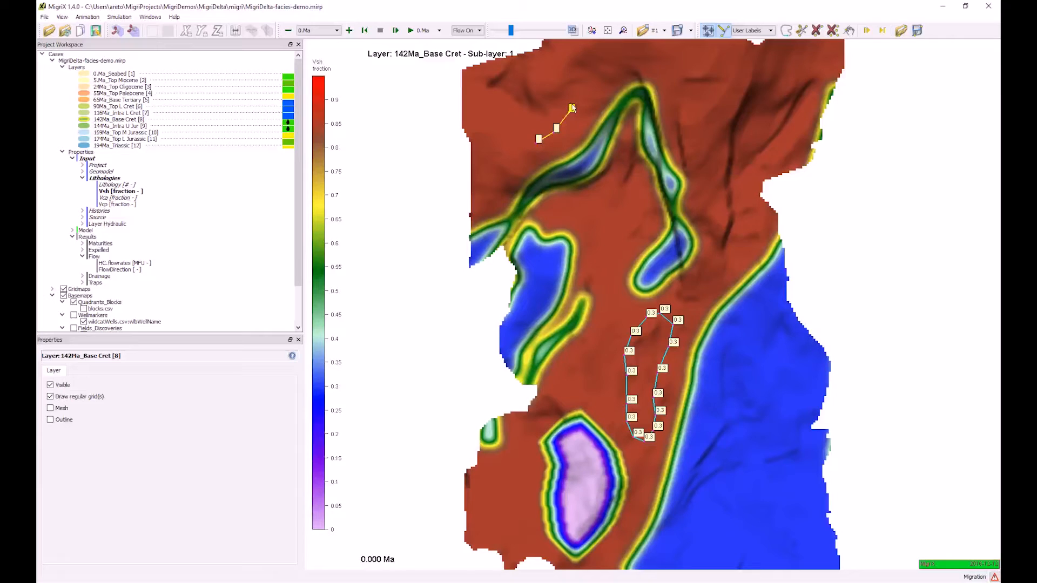
{"action": "left_click", "coordinate": [564, 64]}
{"action": "left_click", "coordinate": [543, 58]}
{"action": "left_click", "coordinate": [528, 56]}
{"action": "left_click", "coordinate": [502, 68]}
{"action": "left_click", "coordinate": [481, 104]}
{"action": "left_click", "coordinate": [477, 125]}
{"action": "left_click", "coordinate": [494, 144]}
{"action": "left_click", "coordinate": [515, 145]}
{"action": "left_click", "coordinate": [538, 139]}
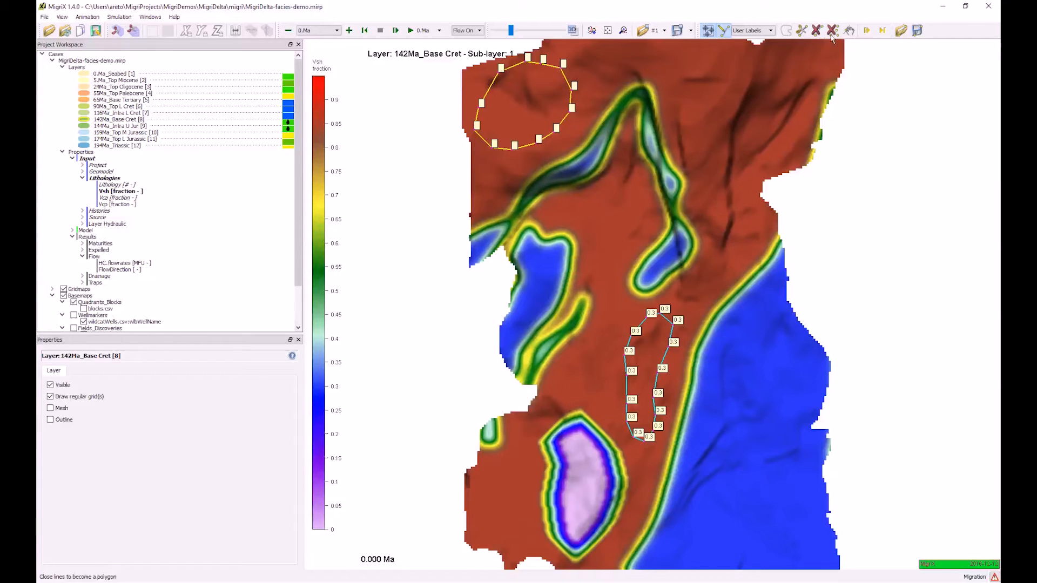
Step: Assign the value 0.4 to all points of the northwest polygon
{"action": "left_click", "coordinate": [574, 85]}
{"action": "type", "text": "0.4"}
{"action": "key", "text": "Return"}
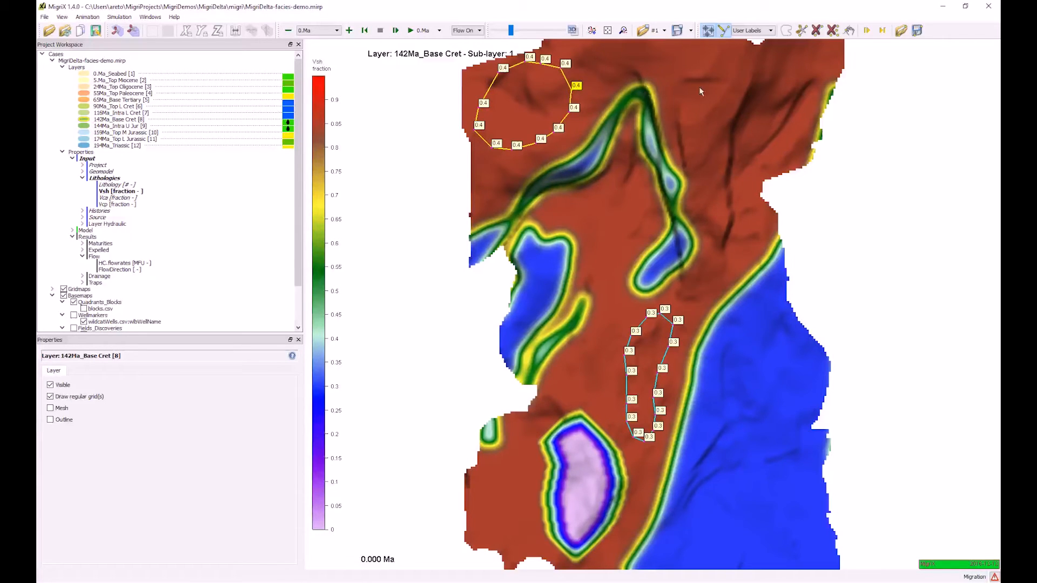